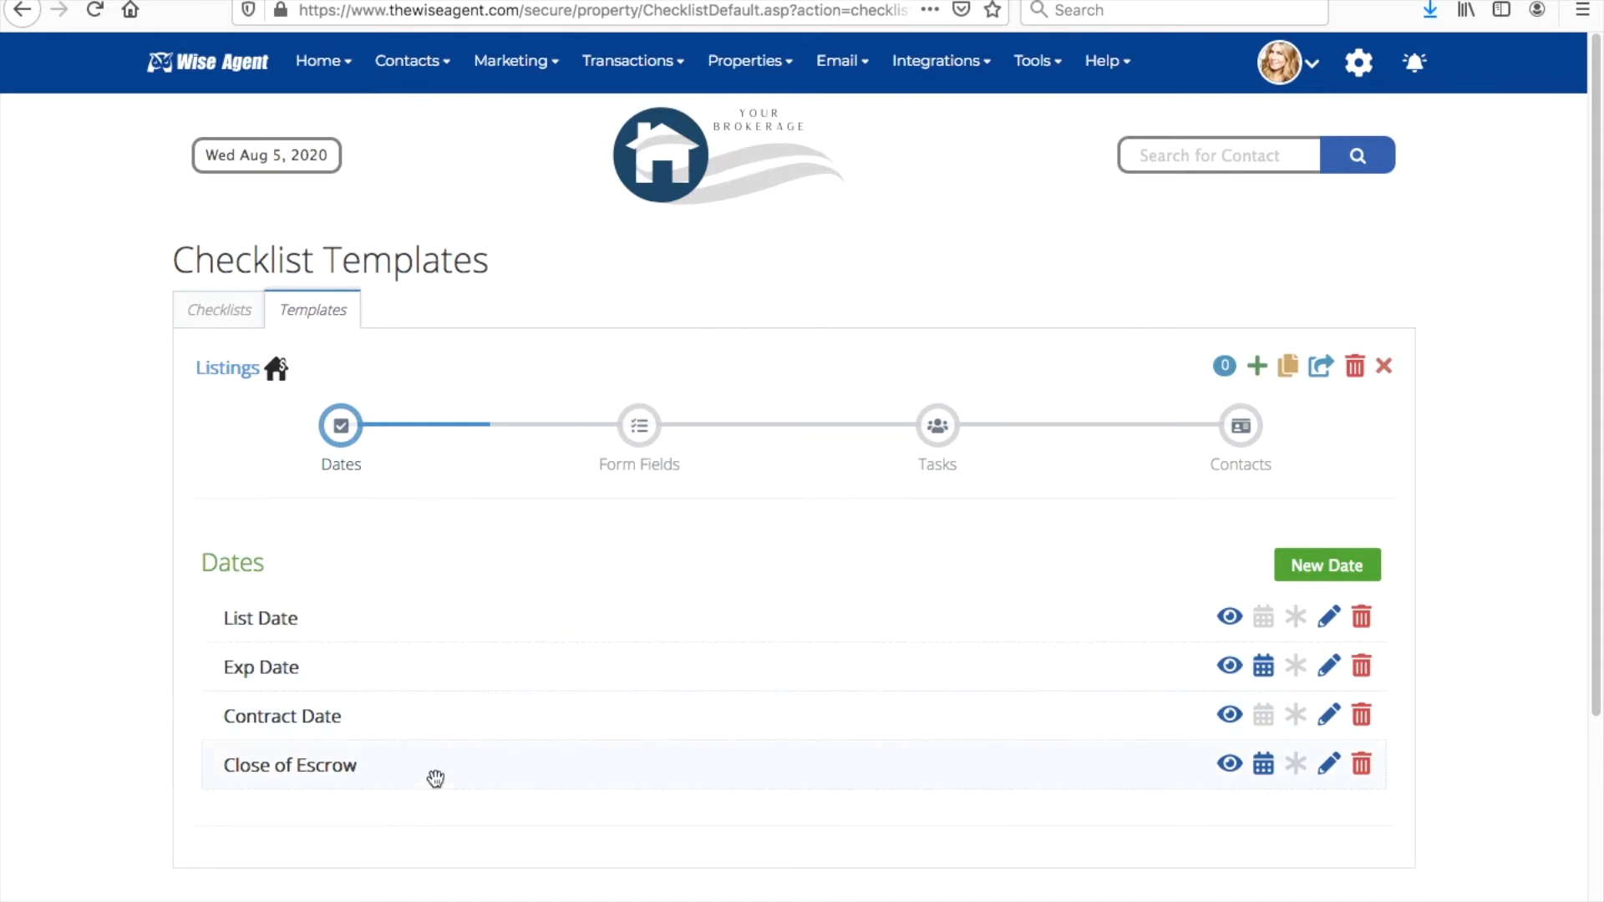
Add an Inspection Due Date to the Listings template's dates and save it.
click(1298, 620)
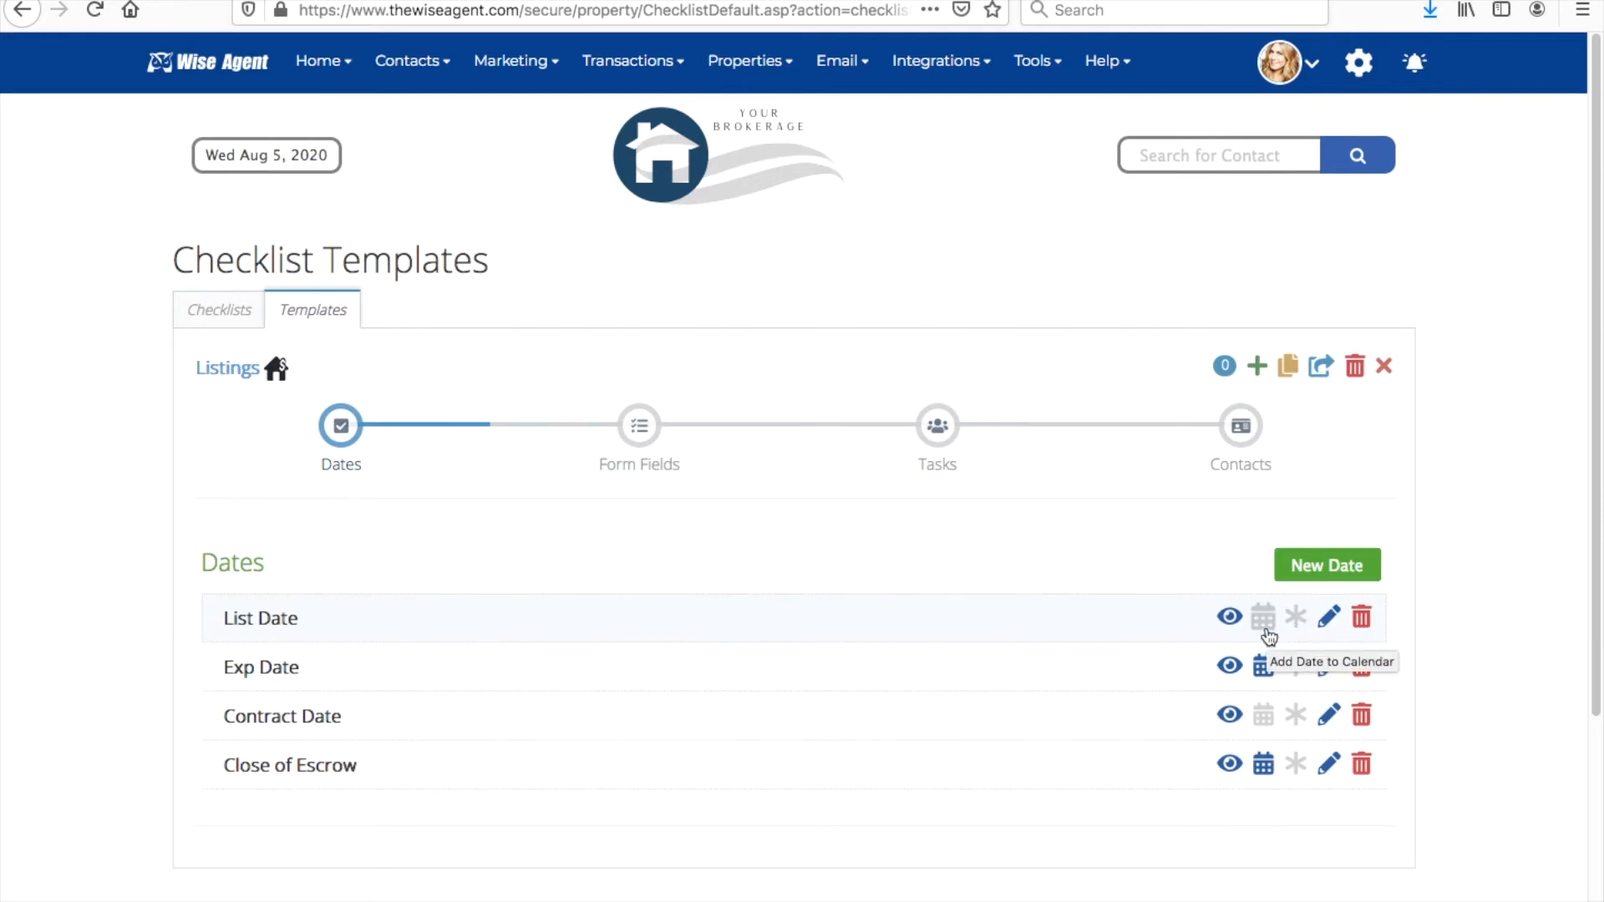
click(1313, 570)
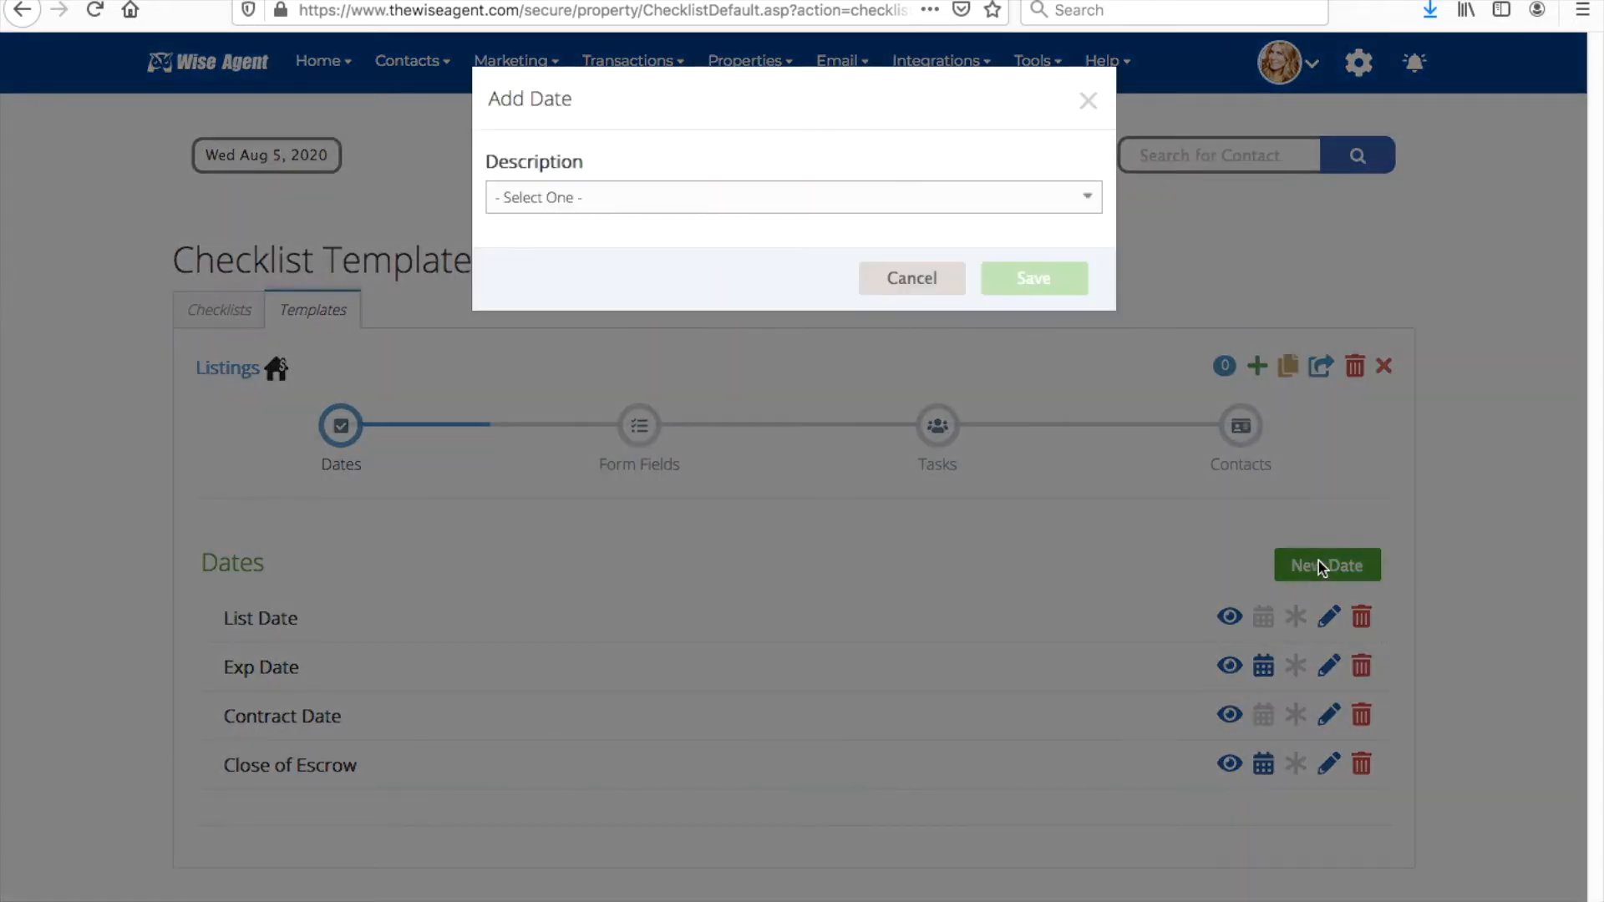
click(735, 210)
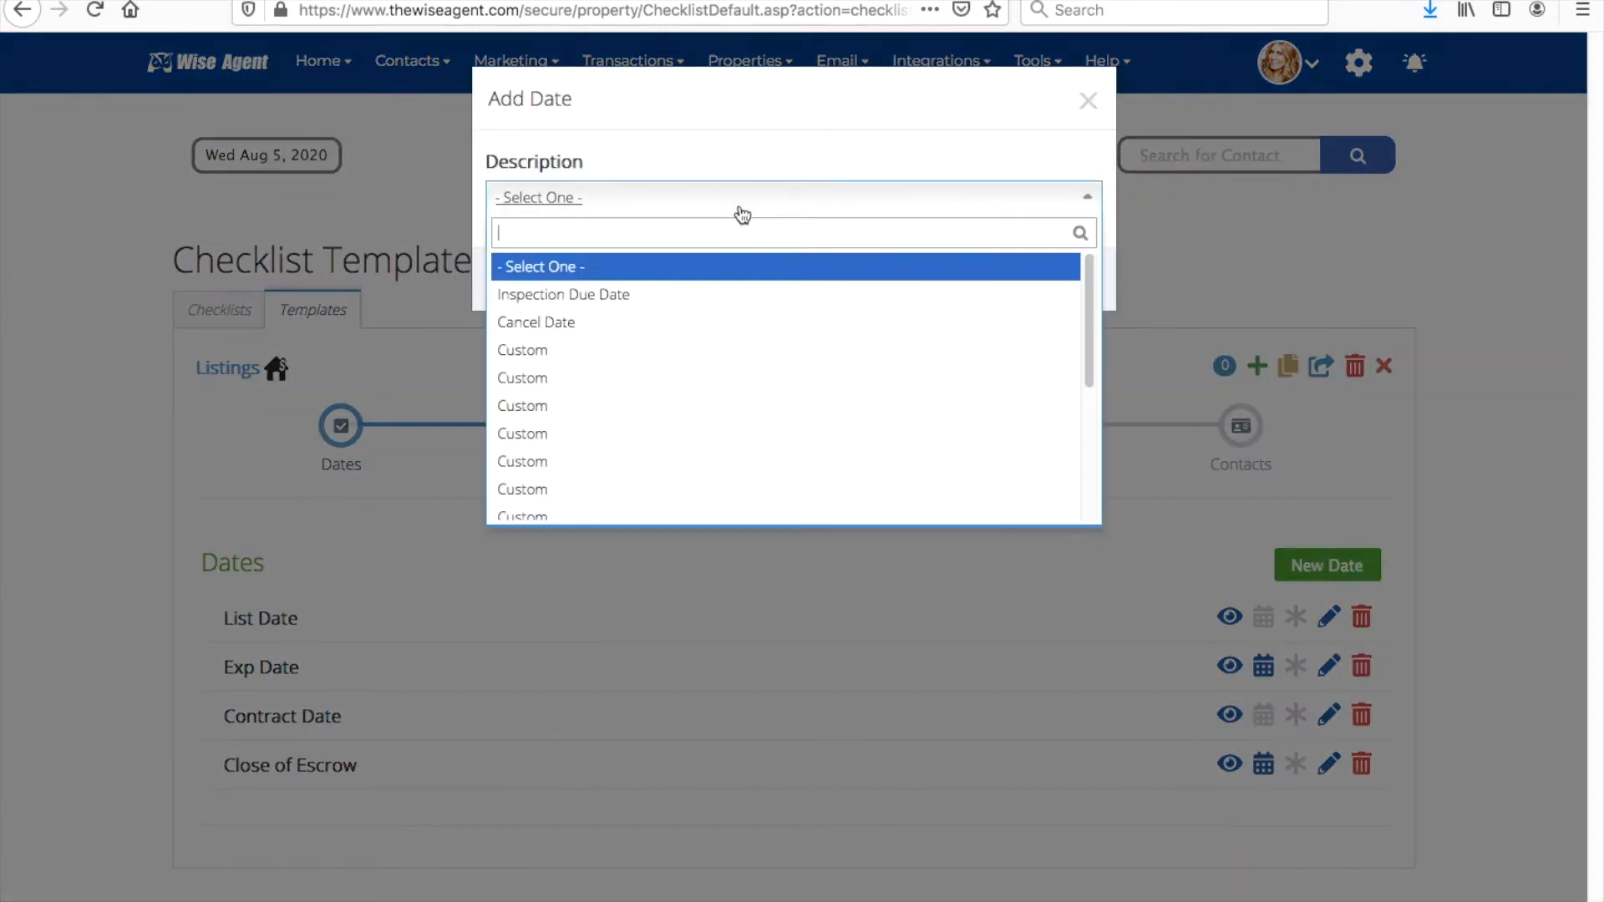
click(736, 311)
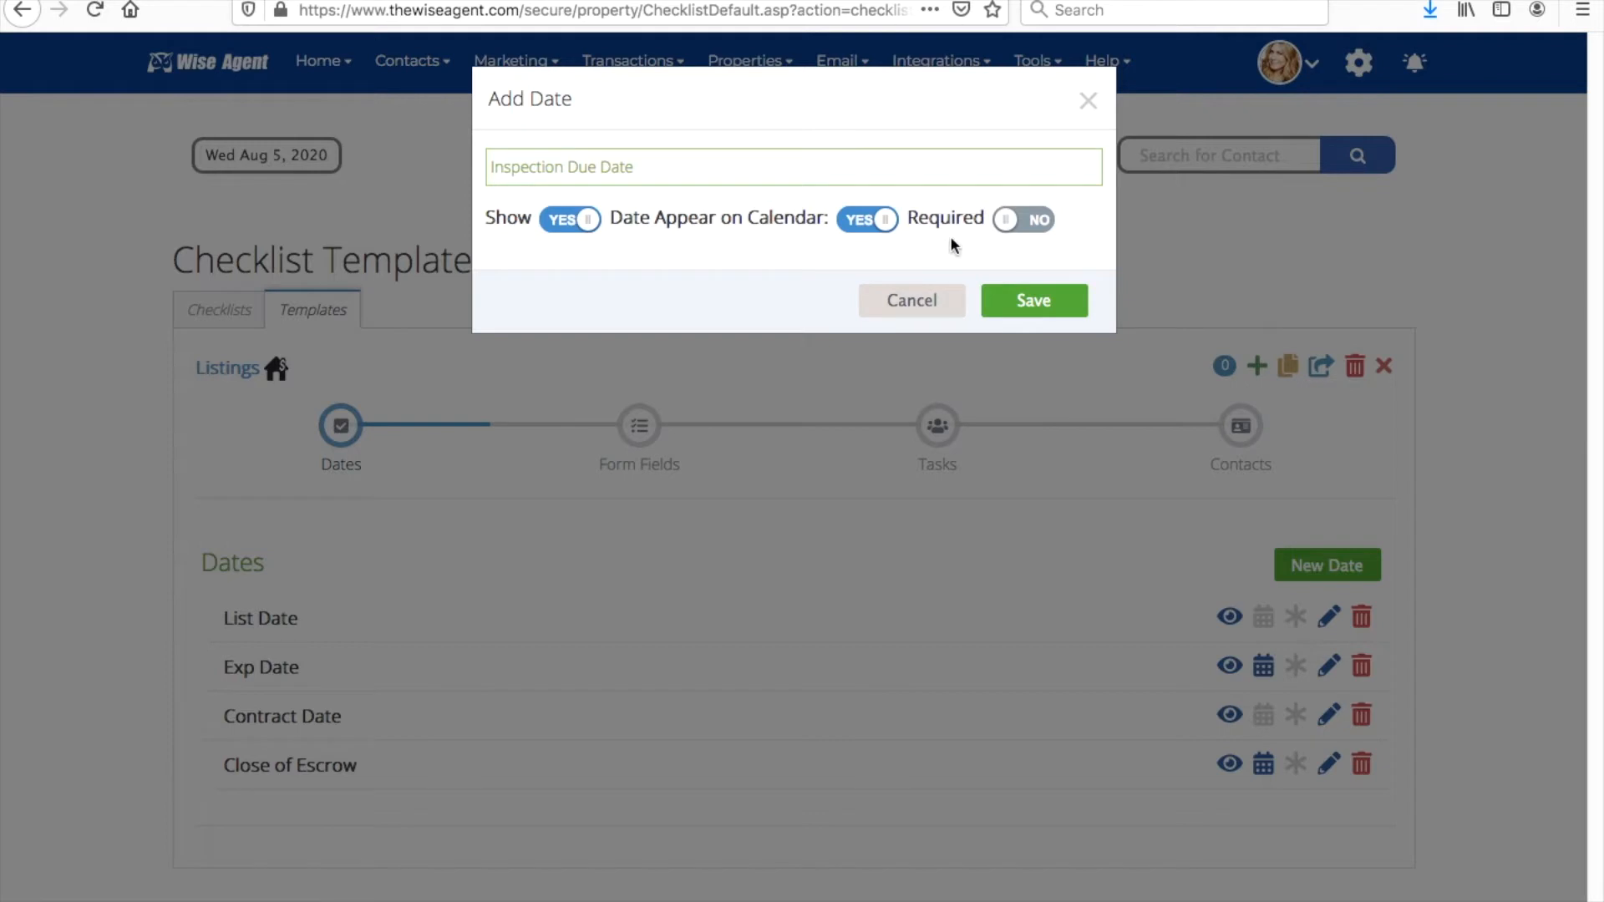
click(1038, 301)
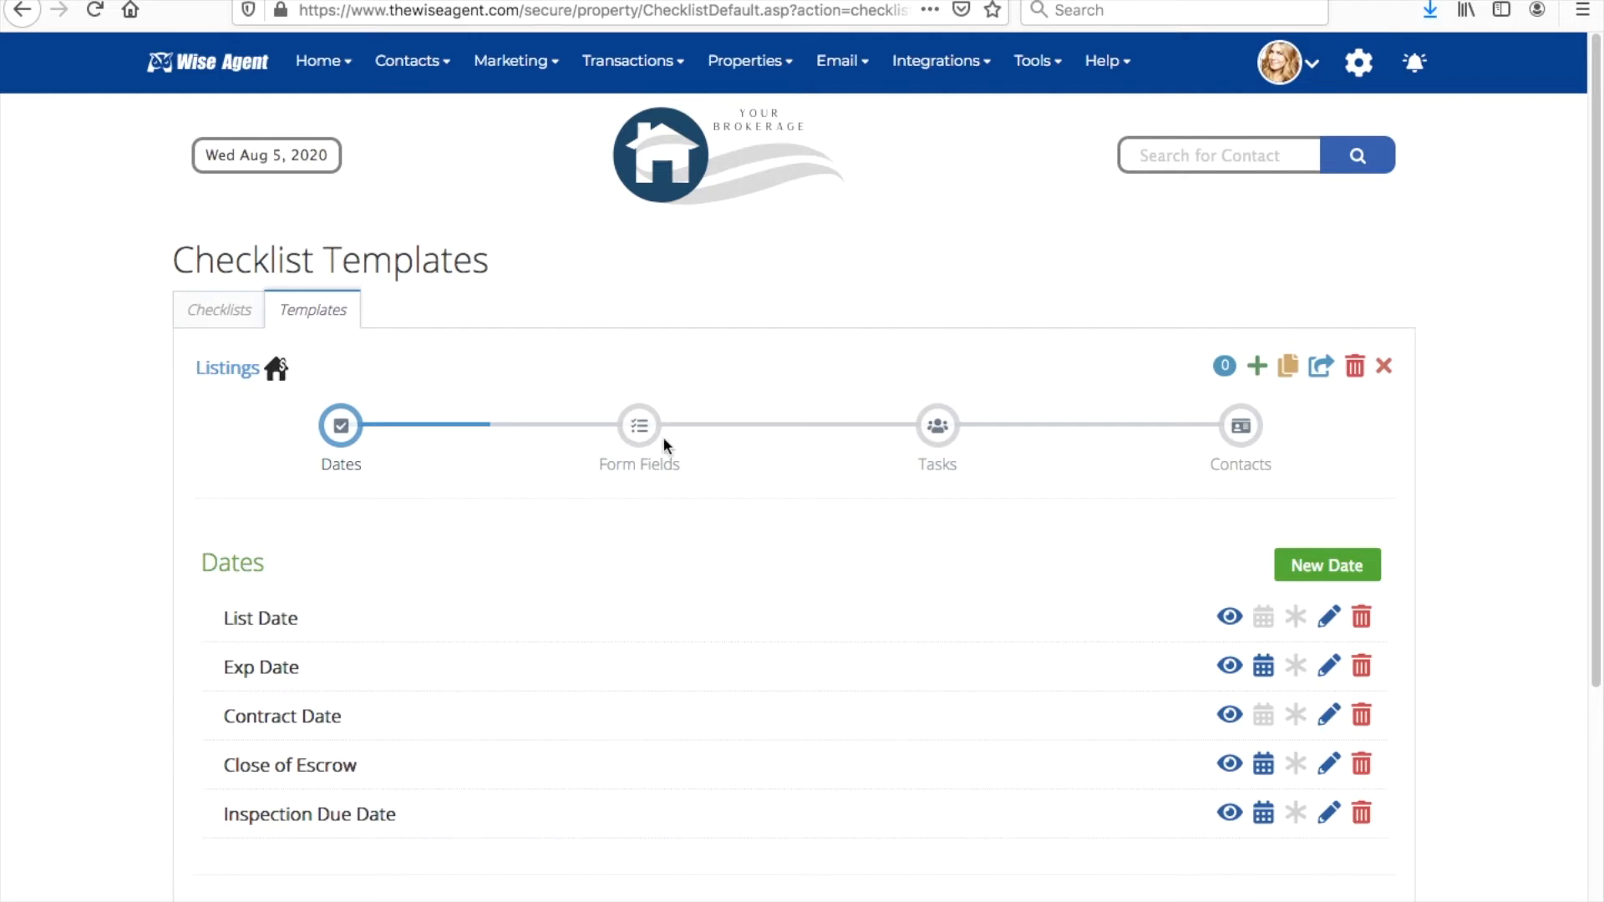
Review the template's form fields and its tasks grouped under the Listing and Under Contract subheadings.
click(635, 441)
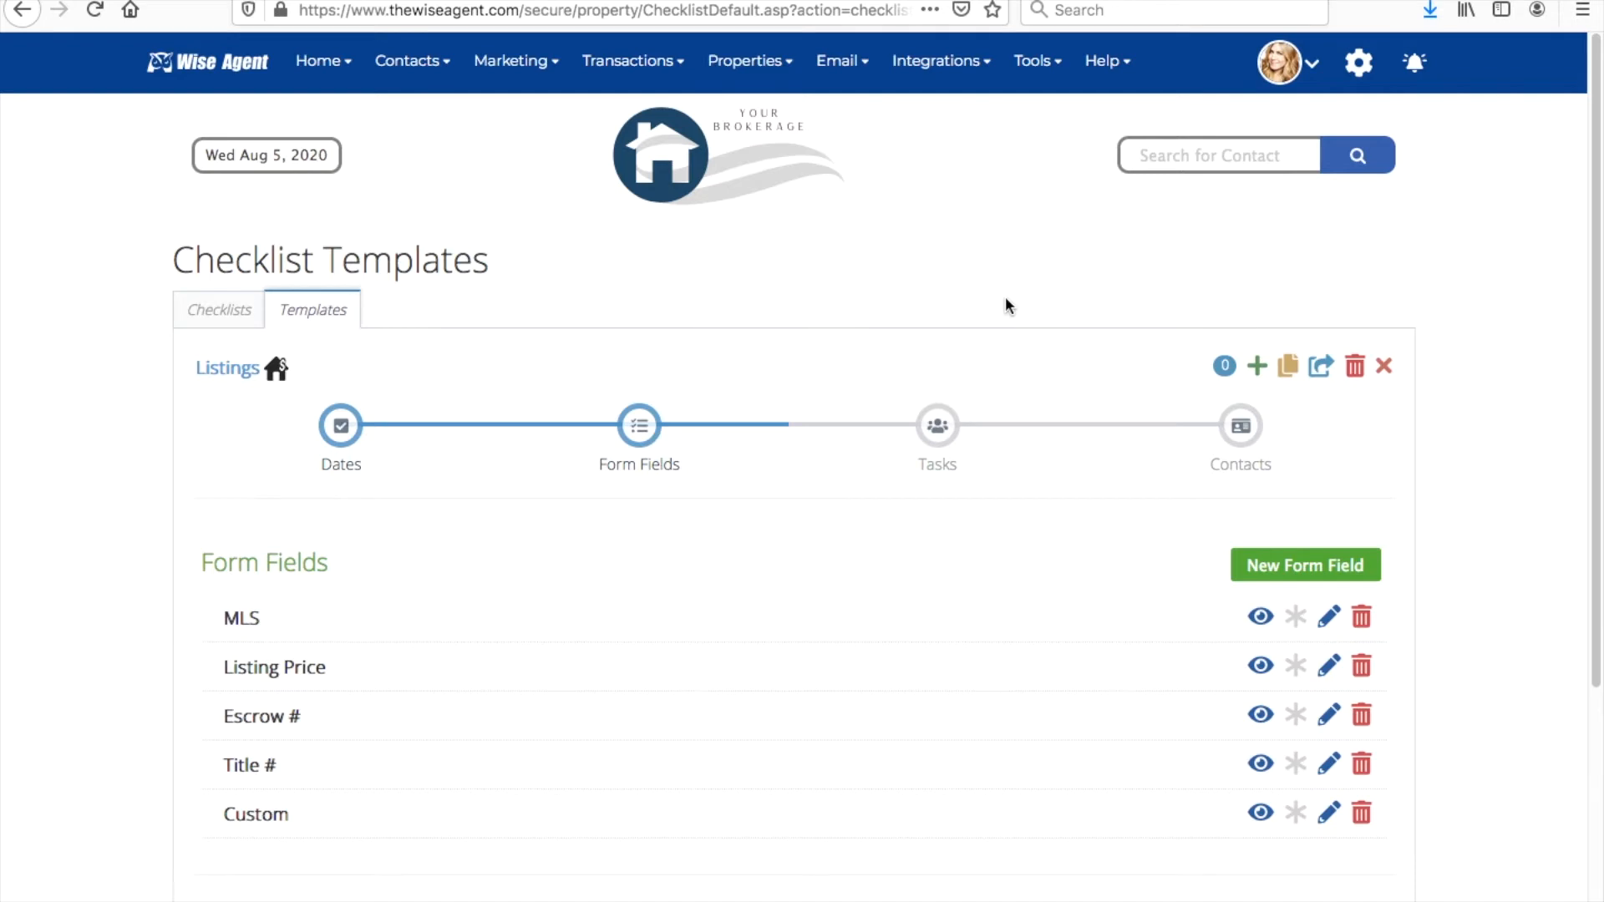
click(948, 426)
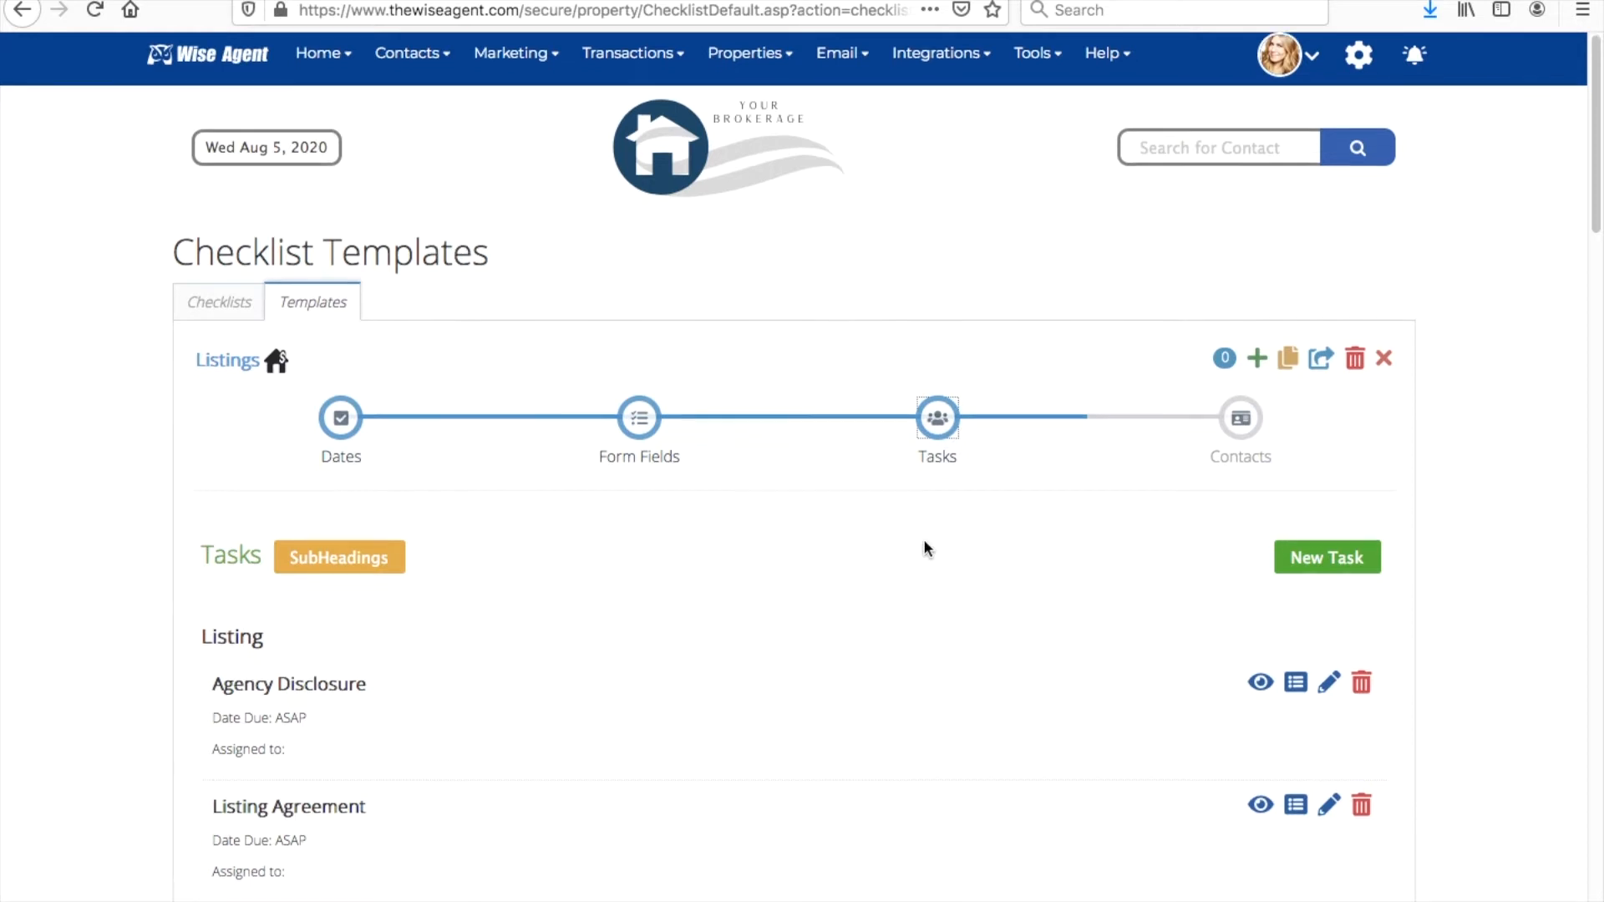
scroll(924, 549, down, 1)
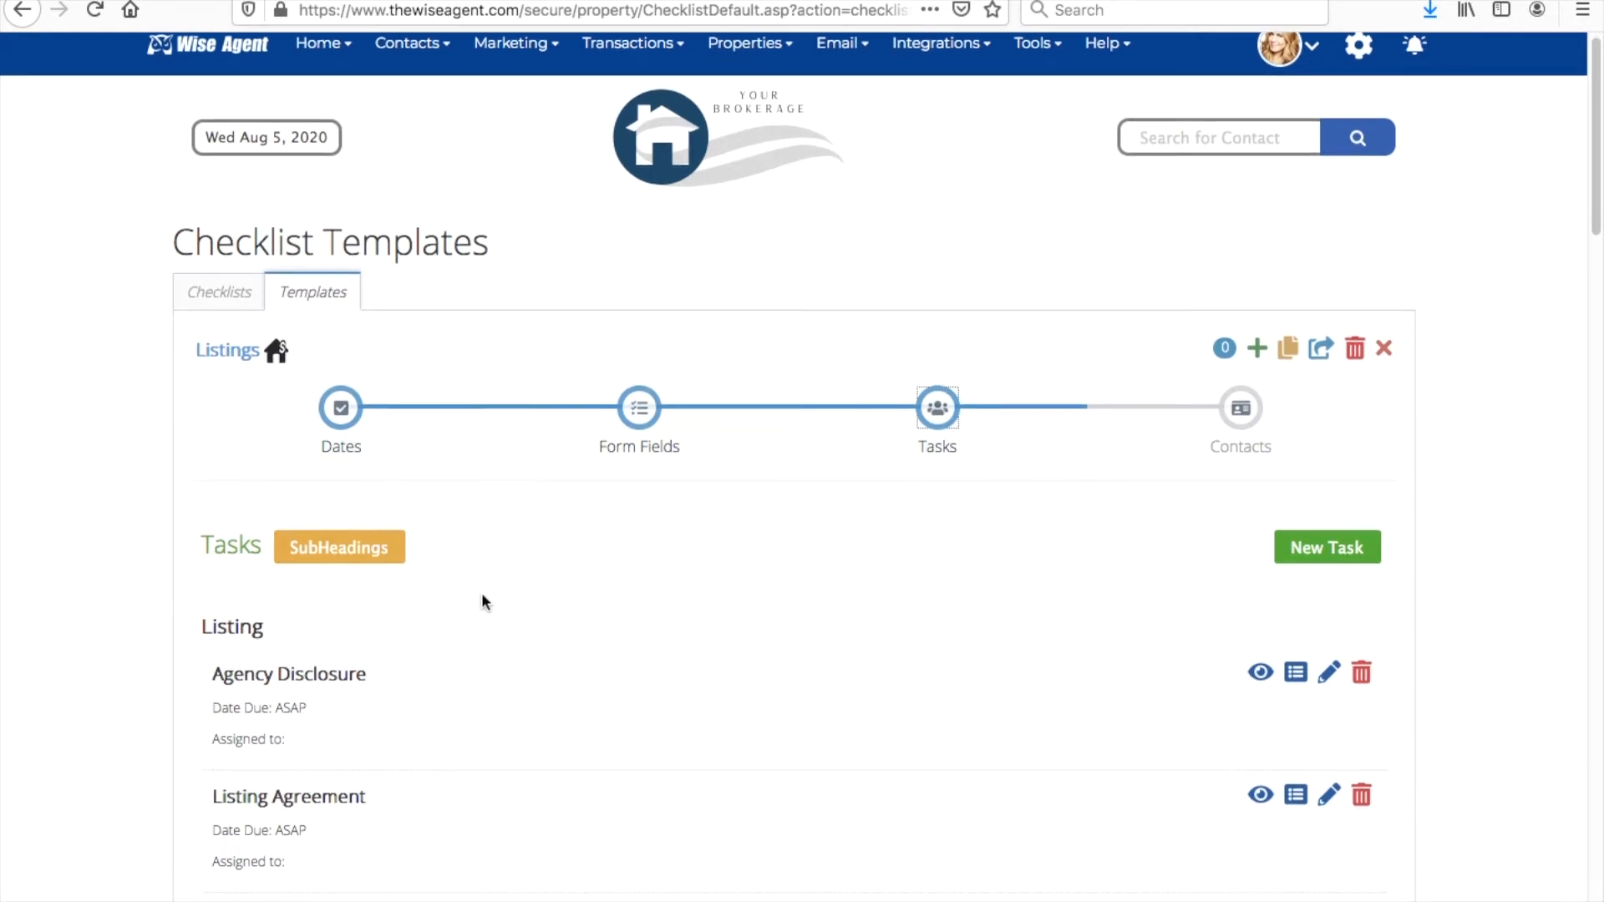
scroll(481, 593, down, 2)
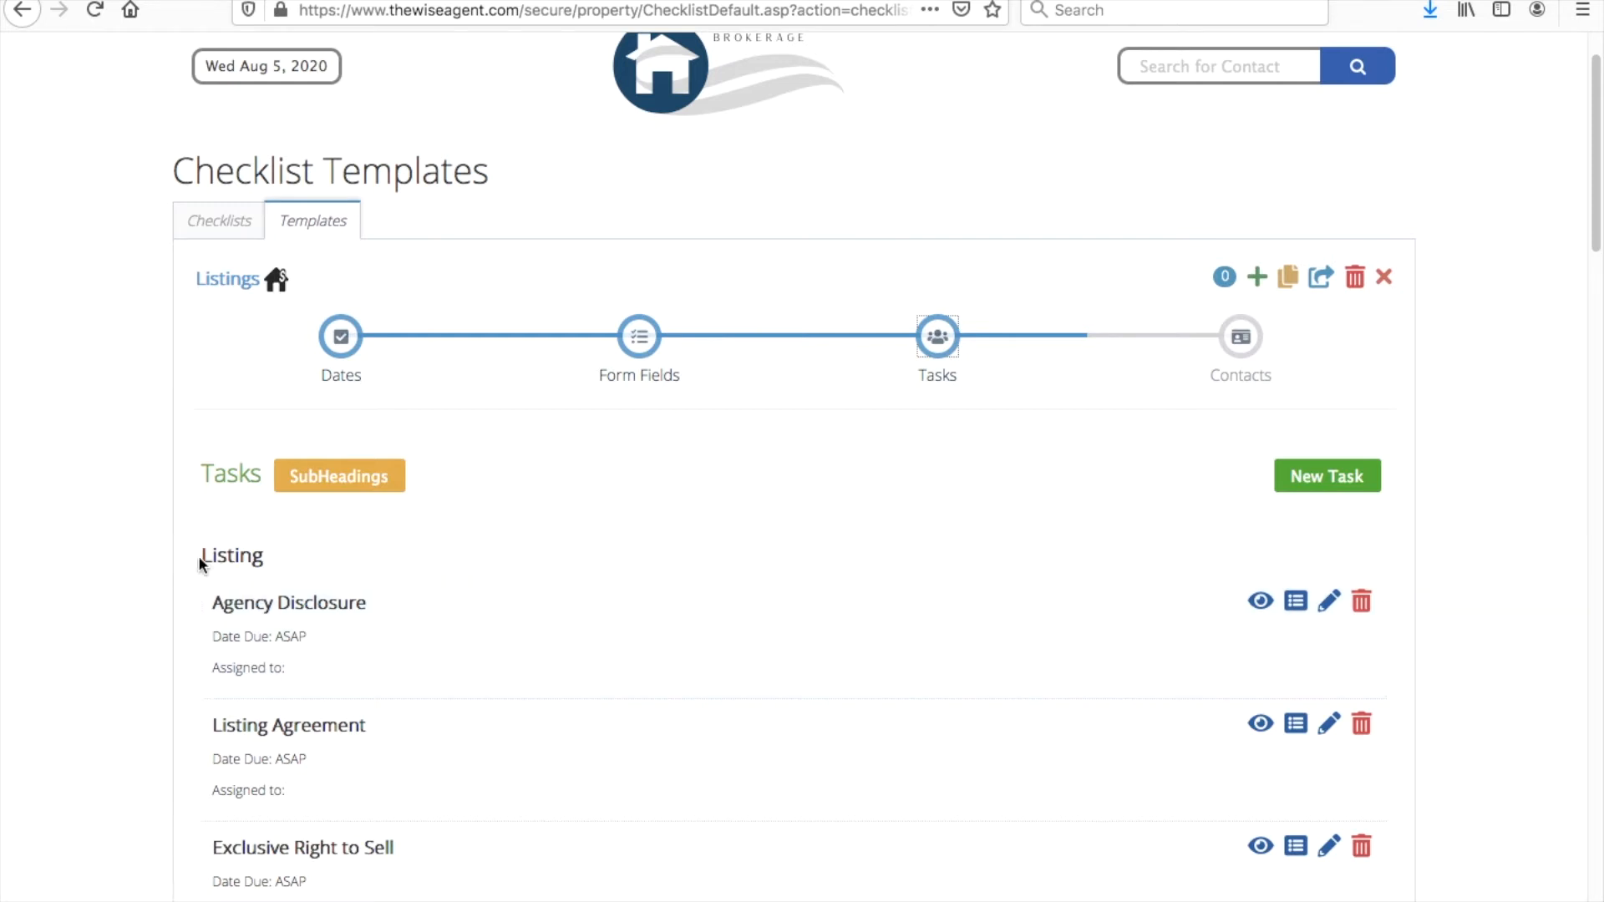
scroll(393, 501, down, 5)
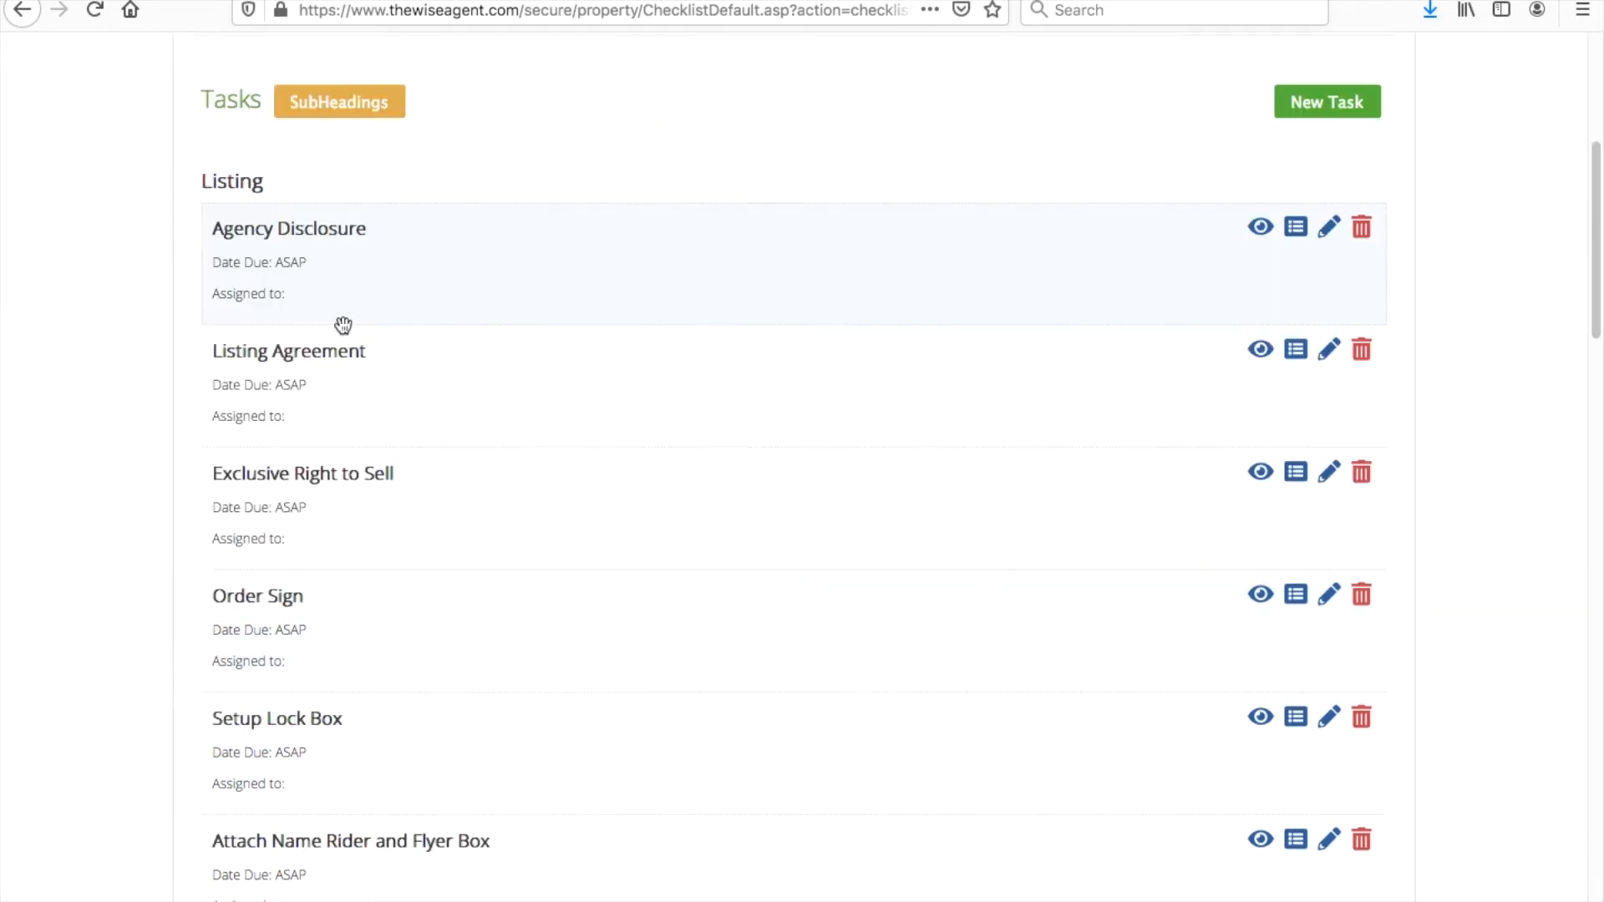
scroll(462, 472, up, 1)
scroll(465, 473, down, 8)
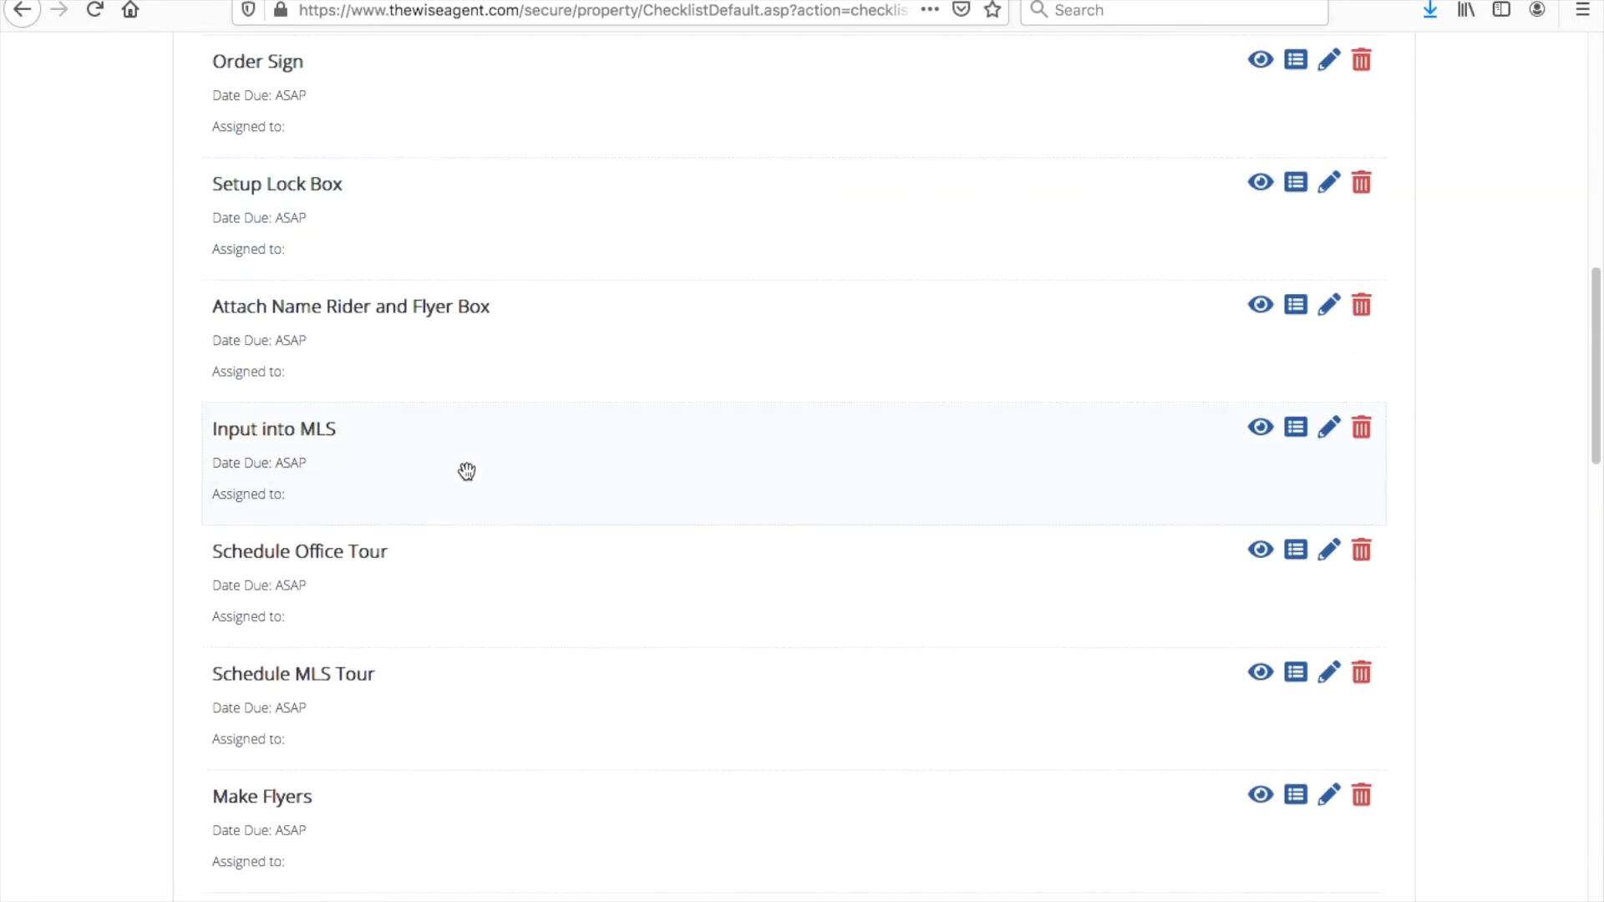
scroll(466, 472, down, 7)
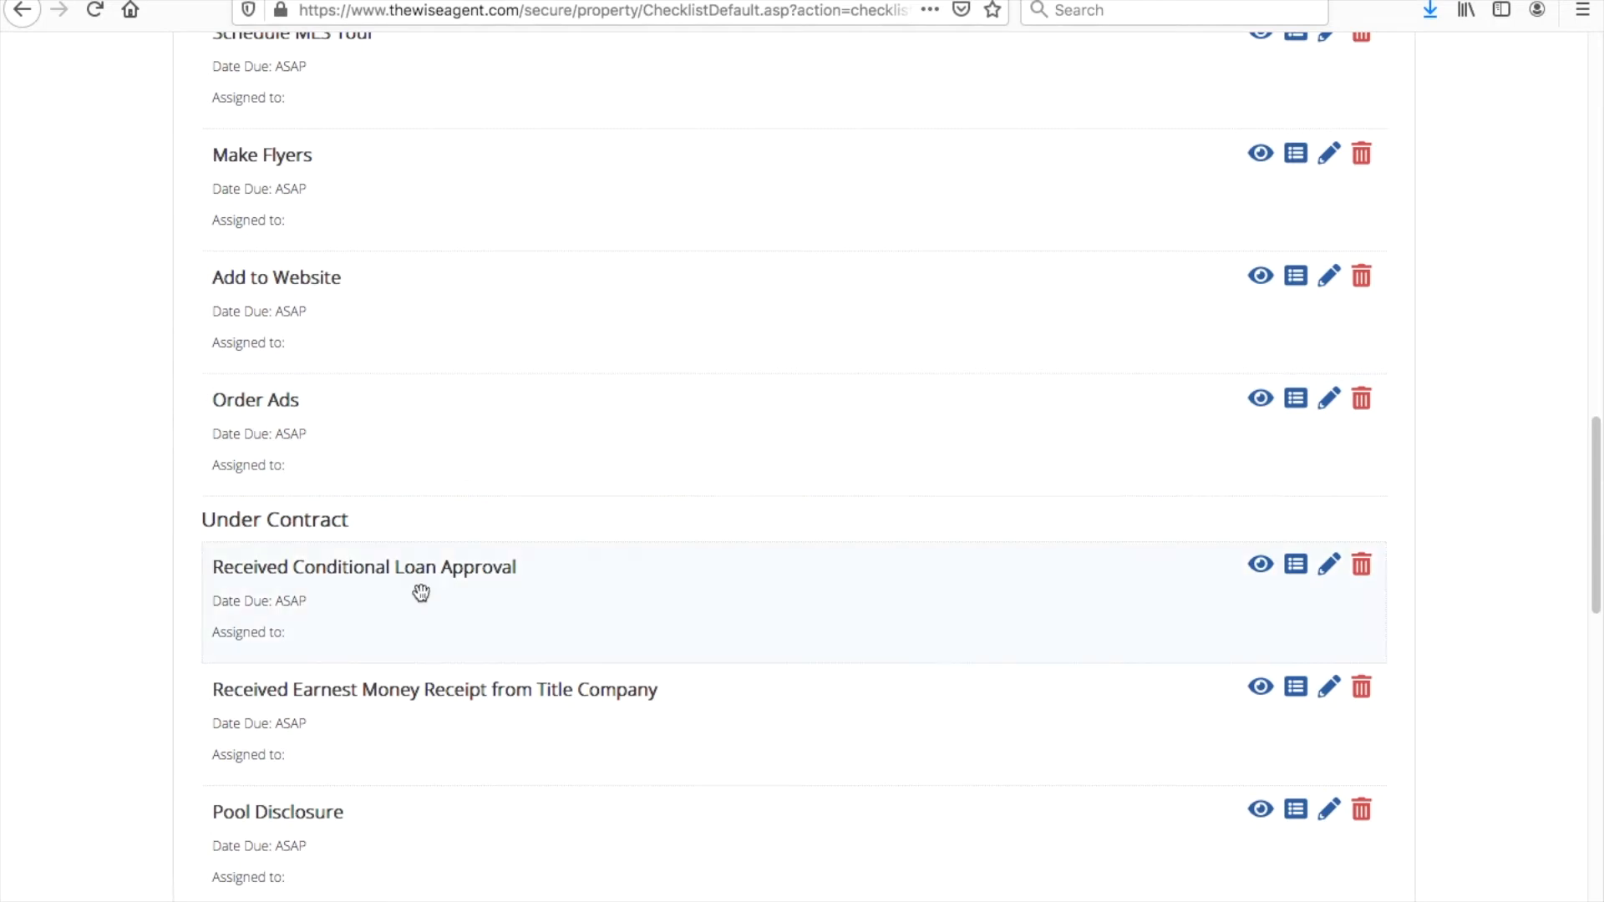
Move the Setup Lock Box task so it sits directly below Input into MLS in the Listing tasks.
scroll(441, 634, down, 1)
scroll(441, 639, down, 3)
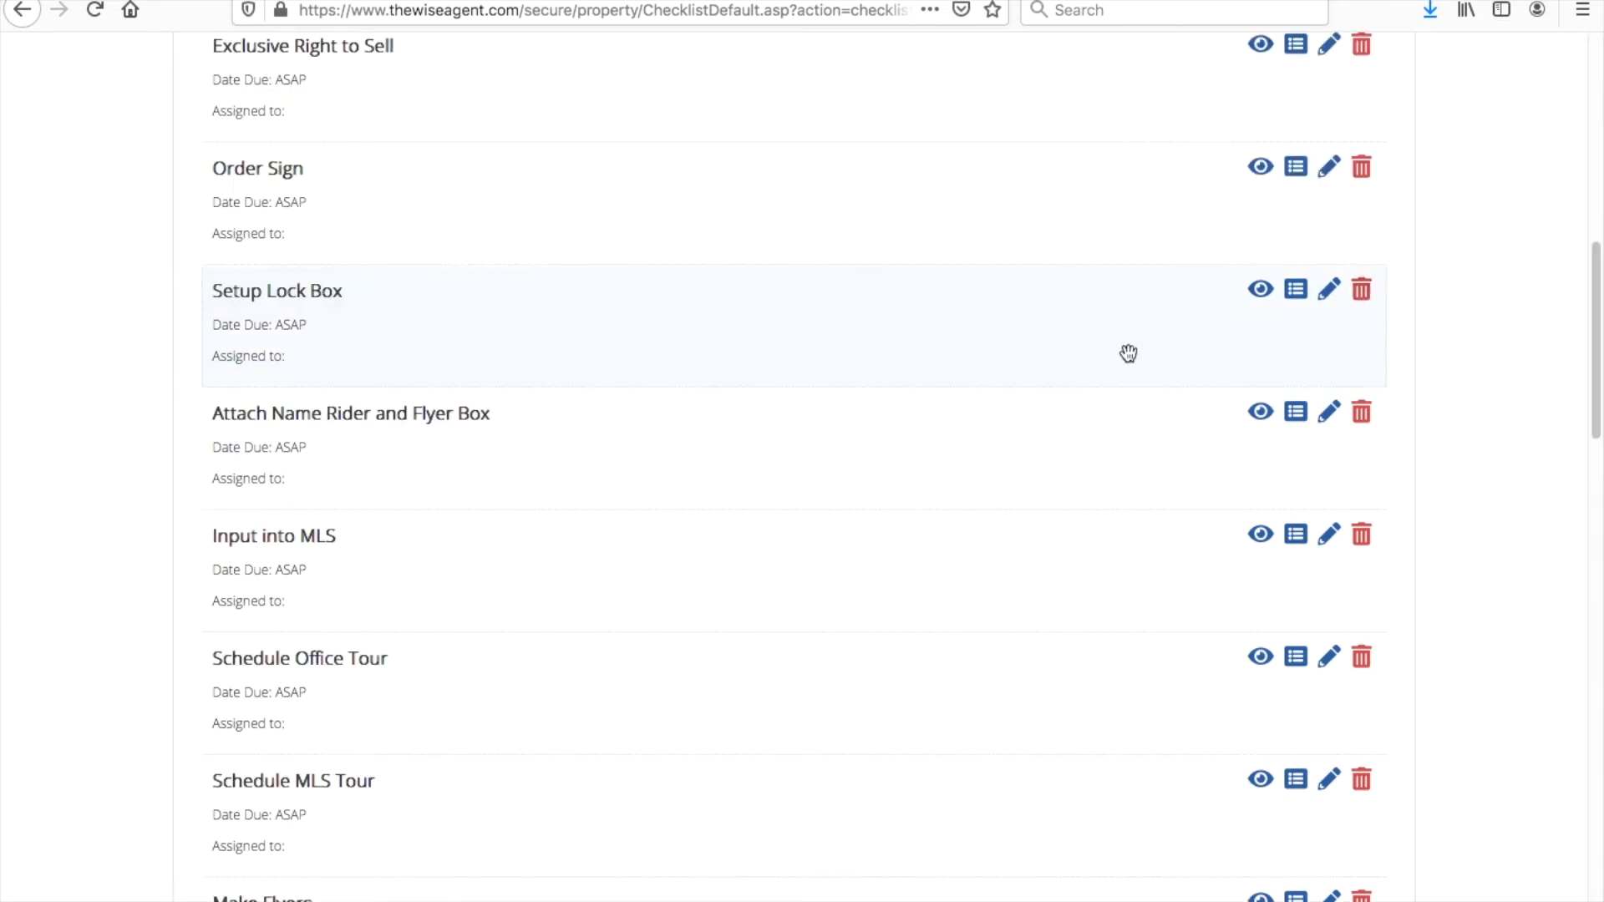
drag(1127, 354, 1111, 561)
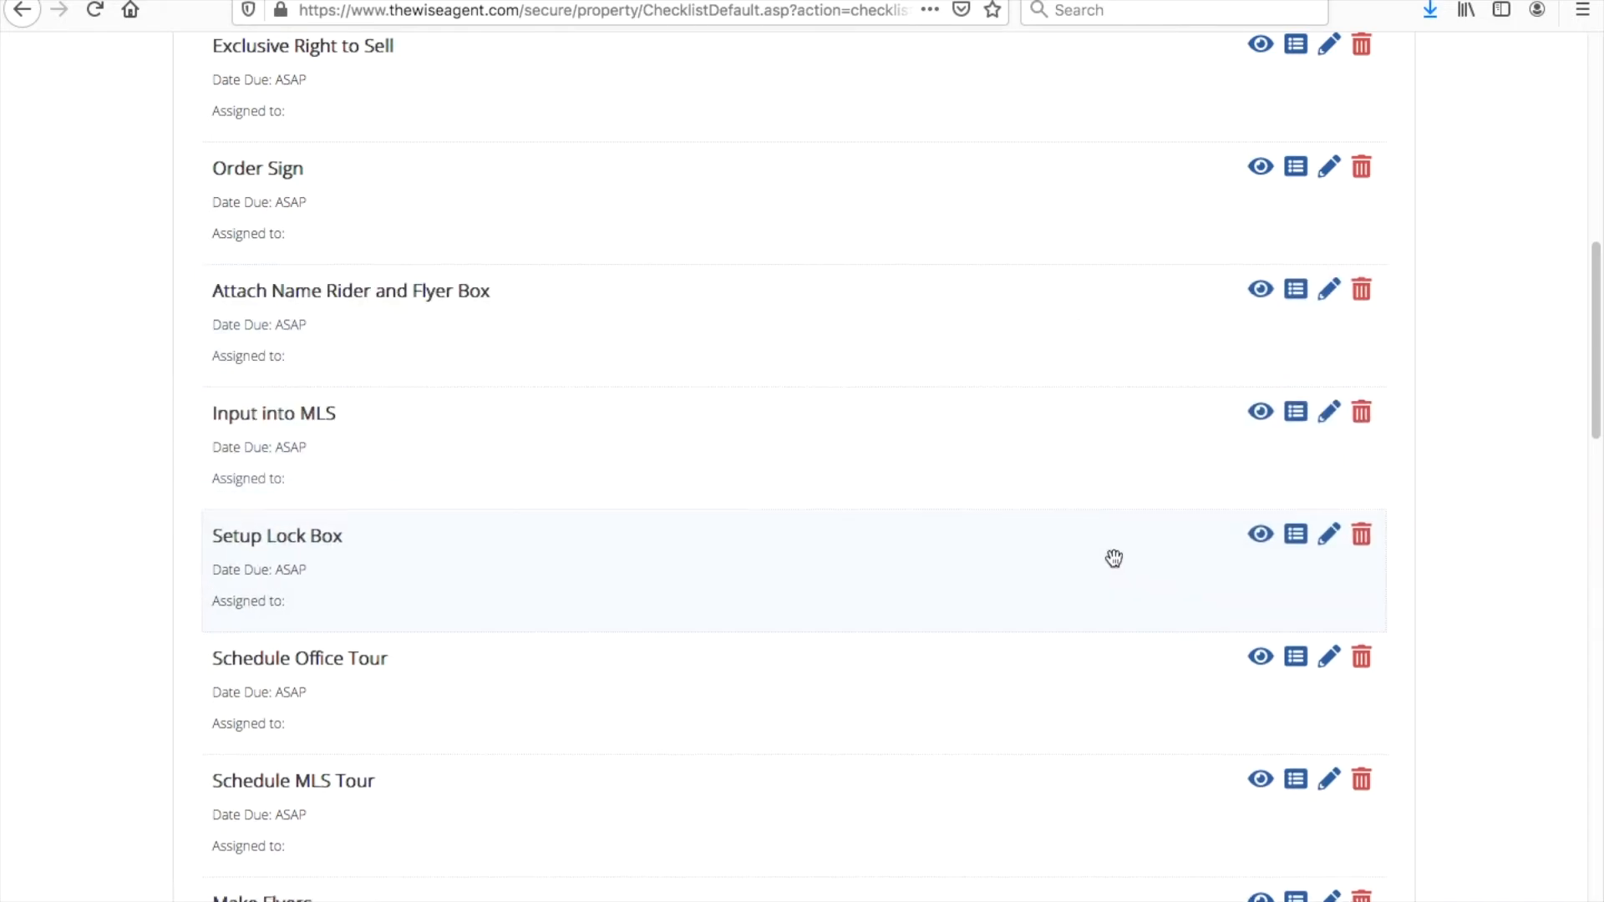
scroll(1113, 555, down, 3)
Start a custom task described as "Send thank you cards" under the Under Contract subheading.
scroll(1113, 554, up, 10)
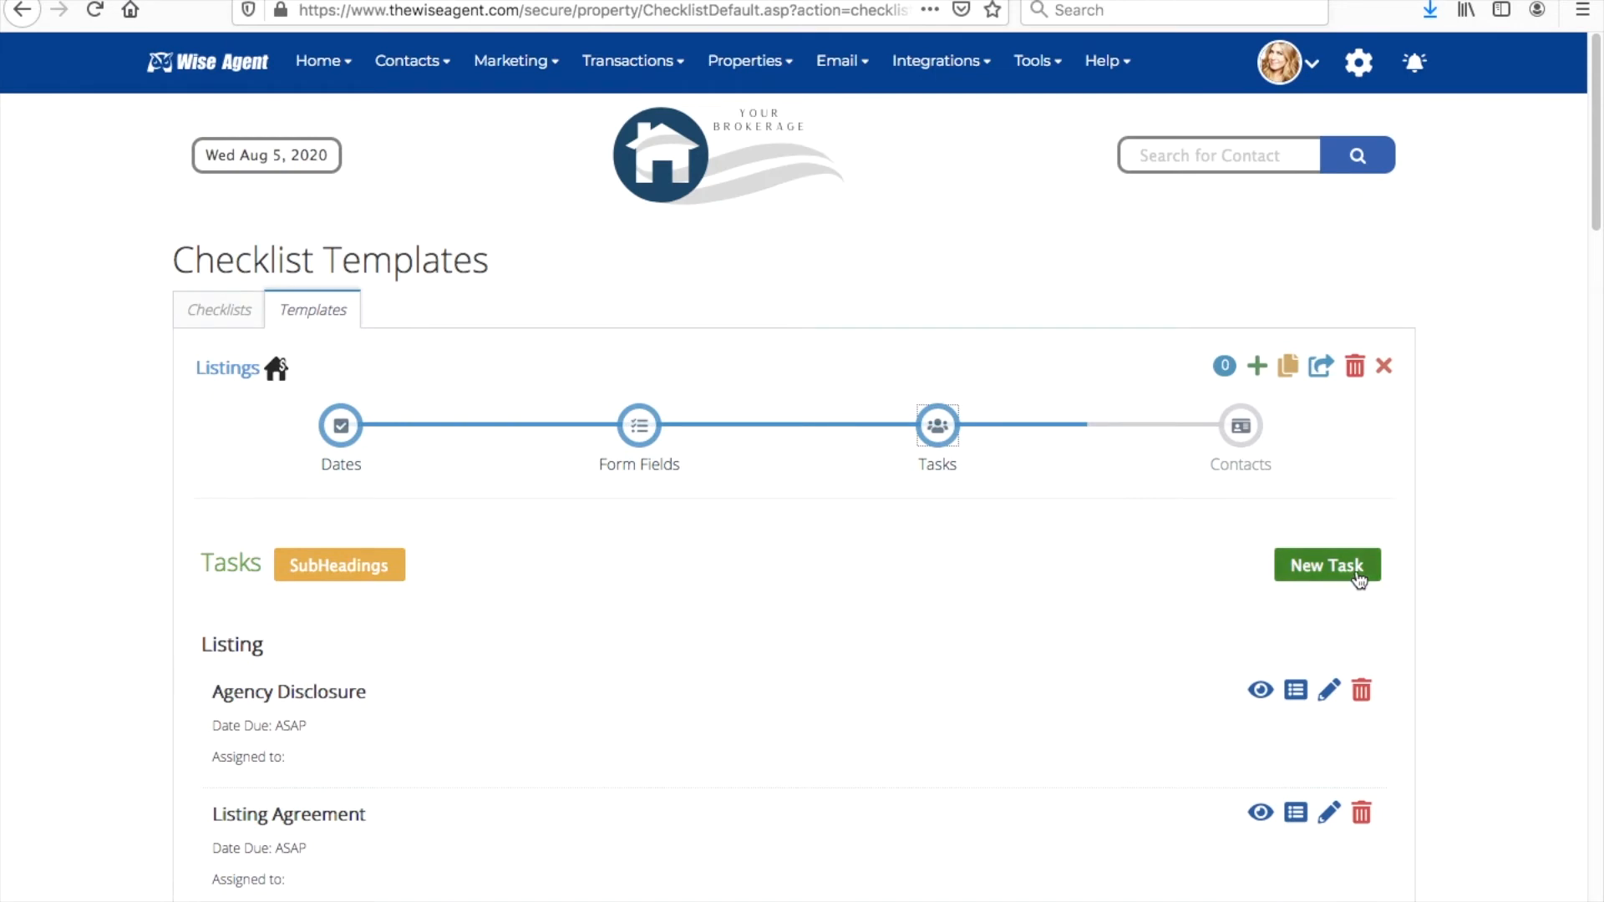
click(1326, 565)
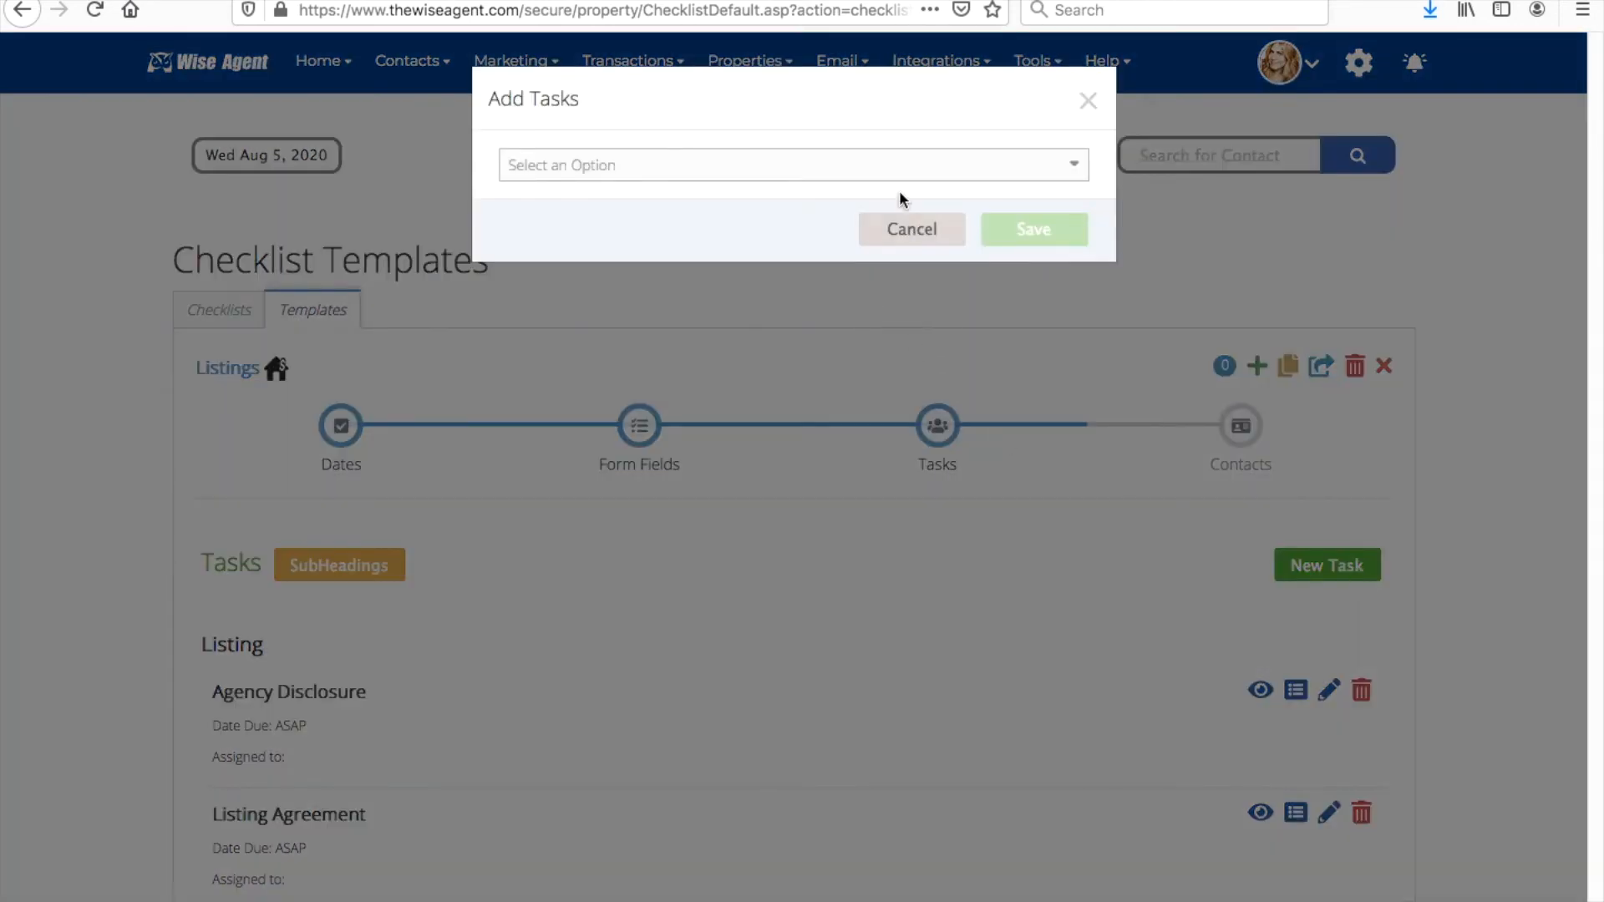
click(899, 170)
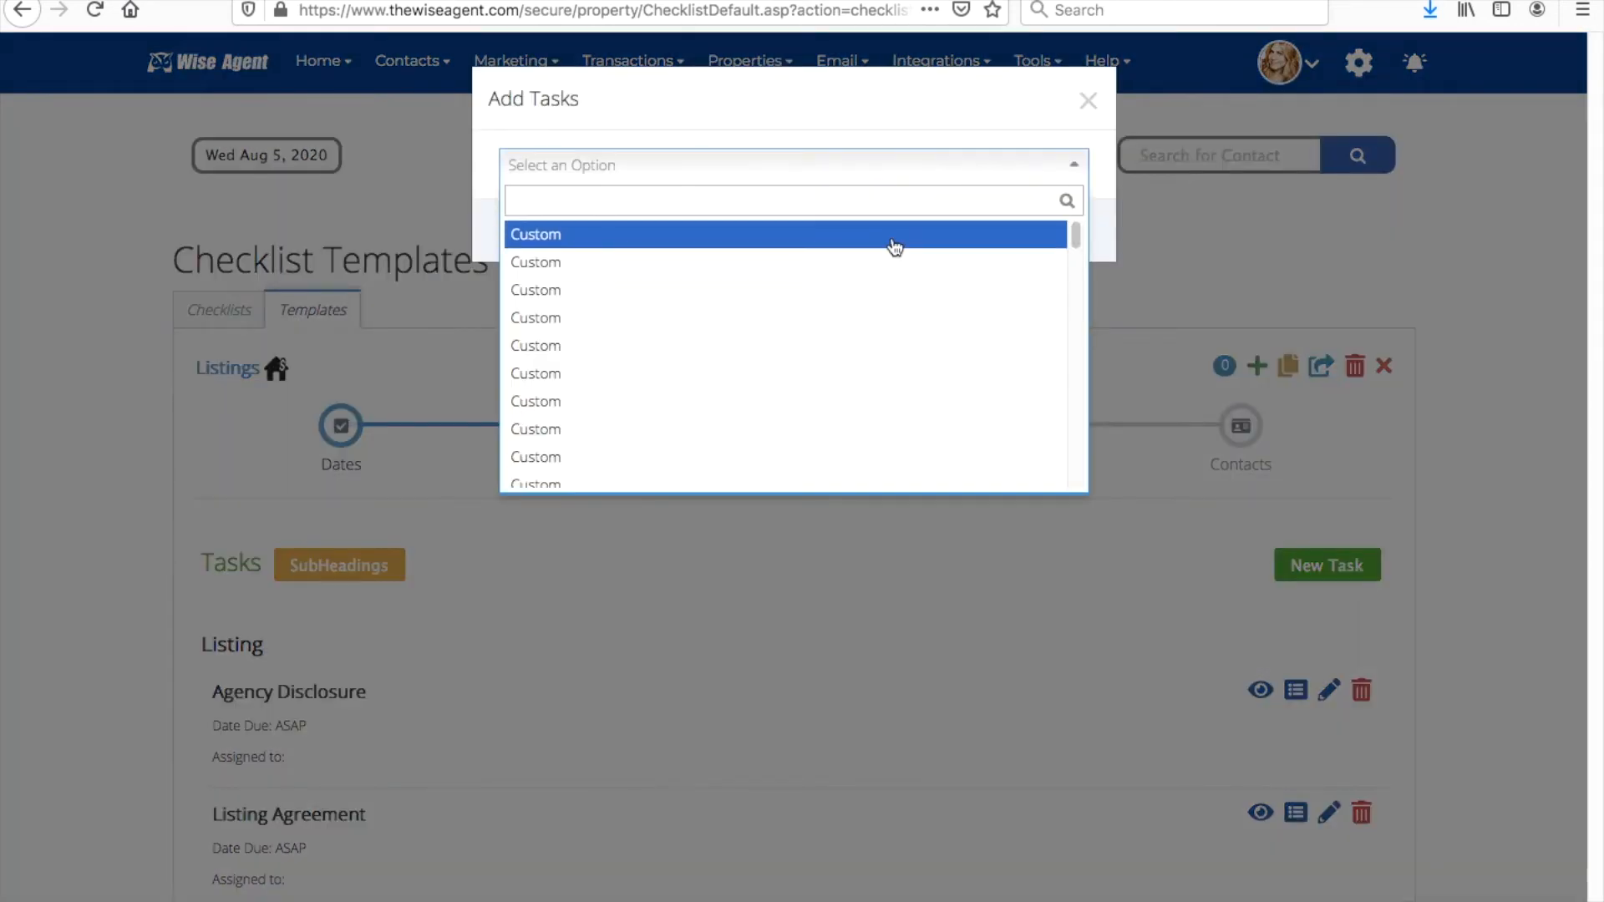
click(894, 242)
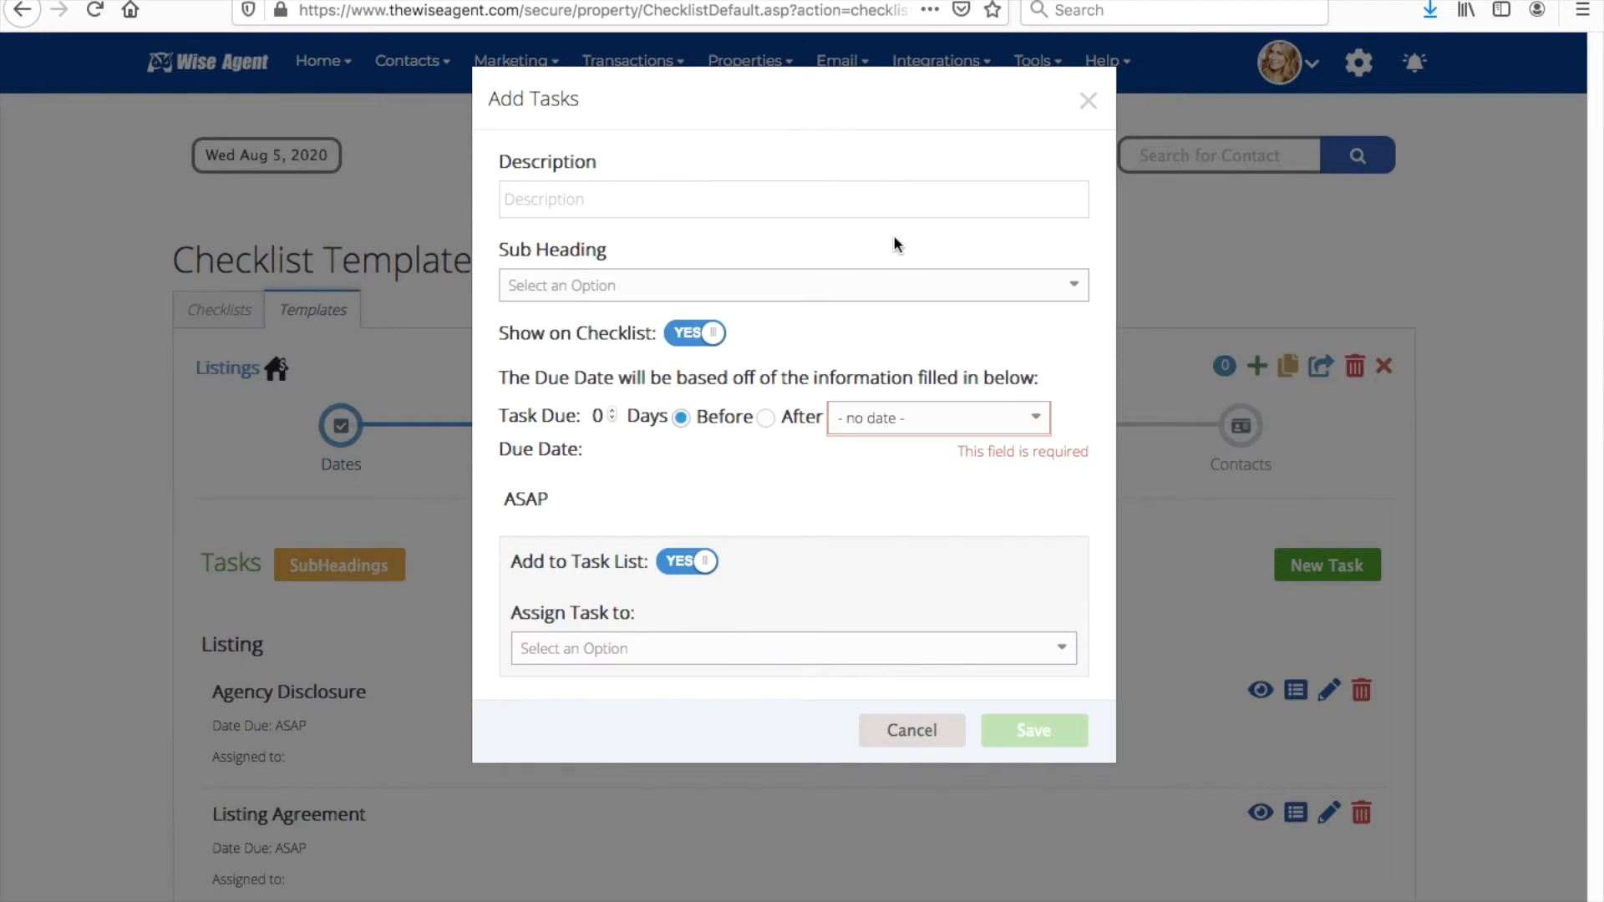
click(887, 201)
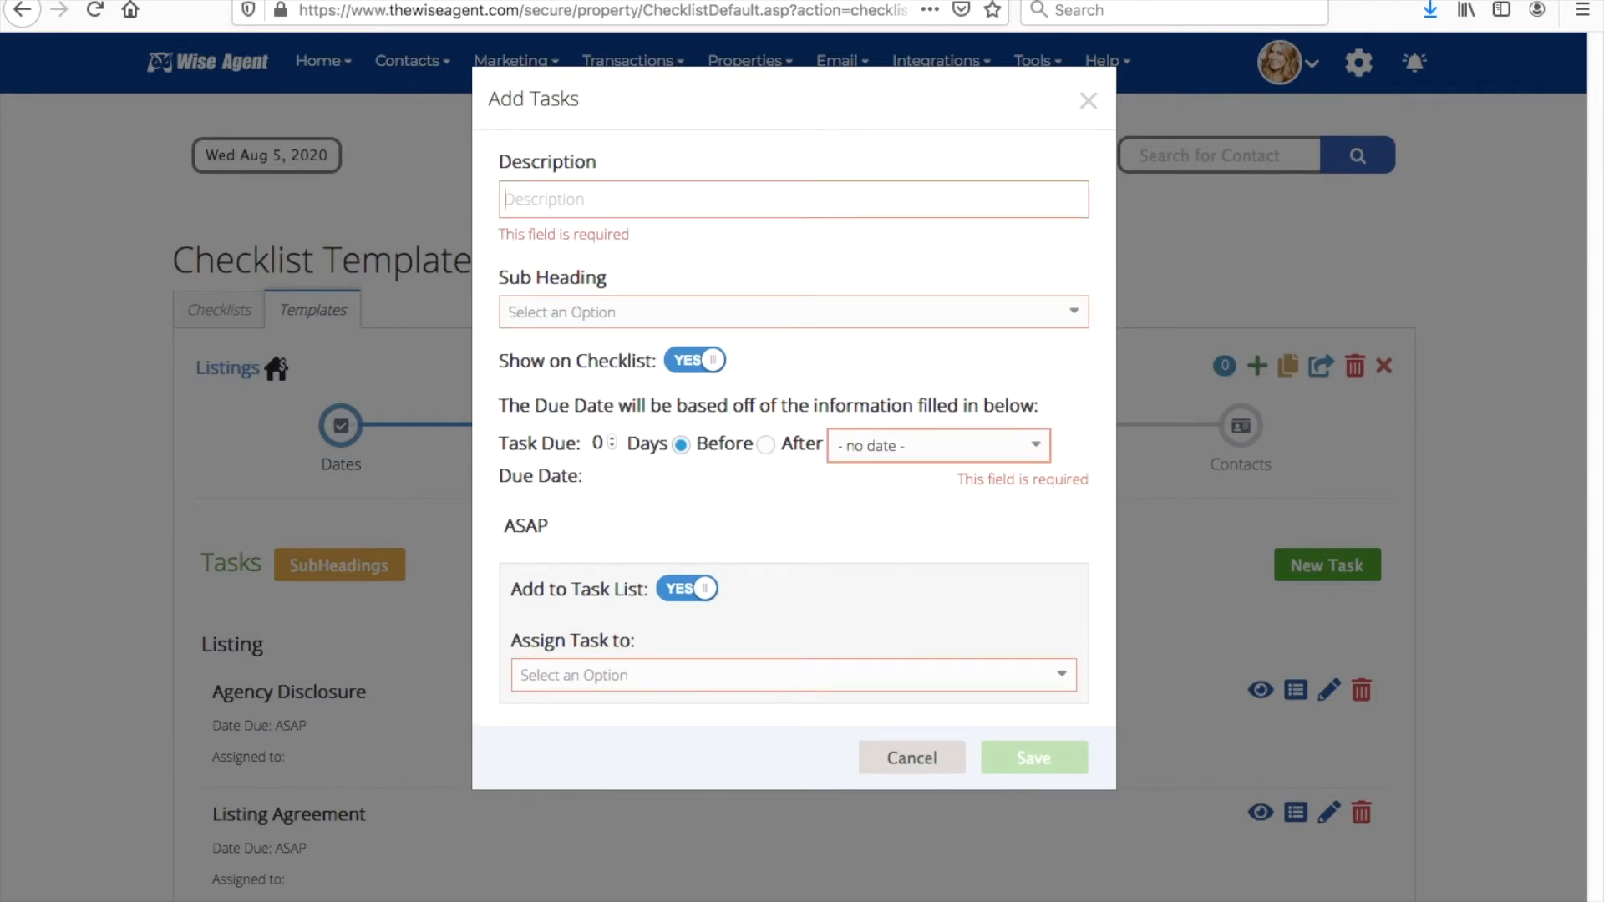
text(Send thank you cards)
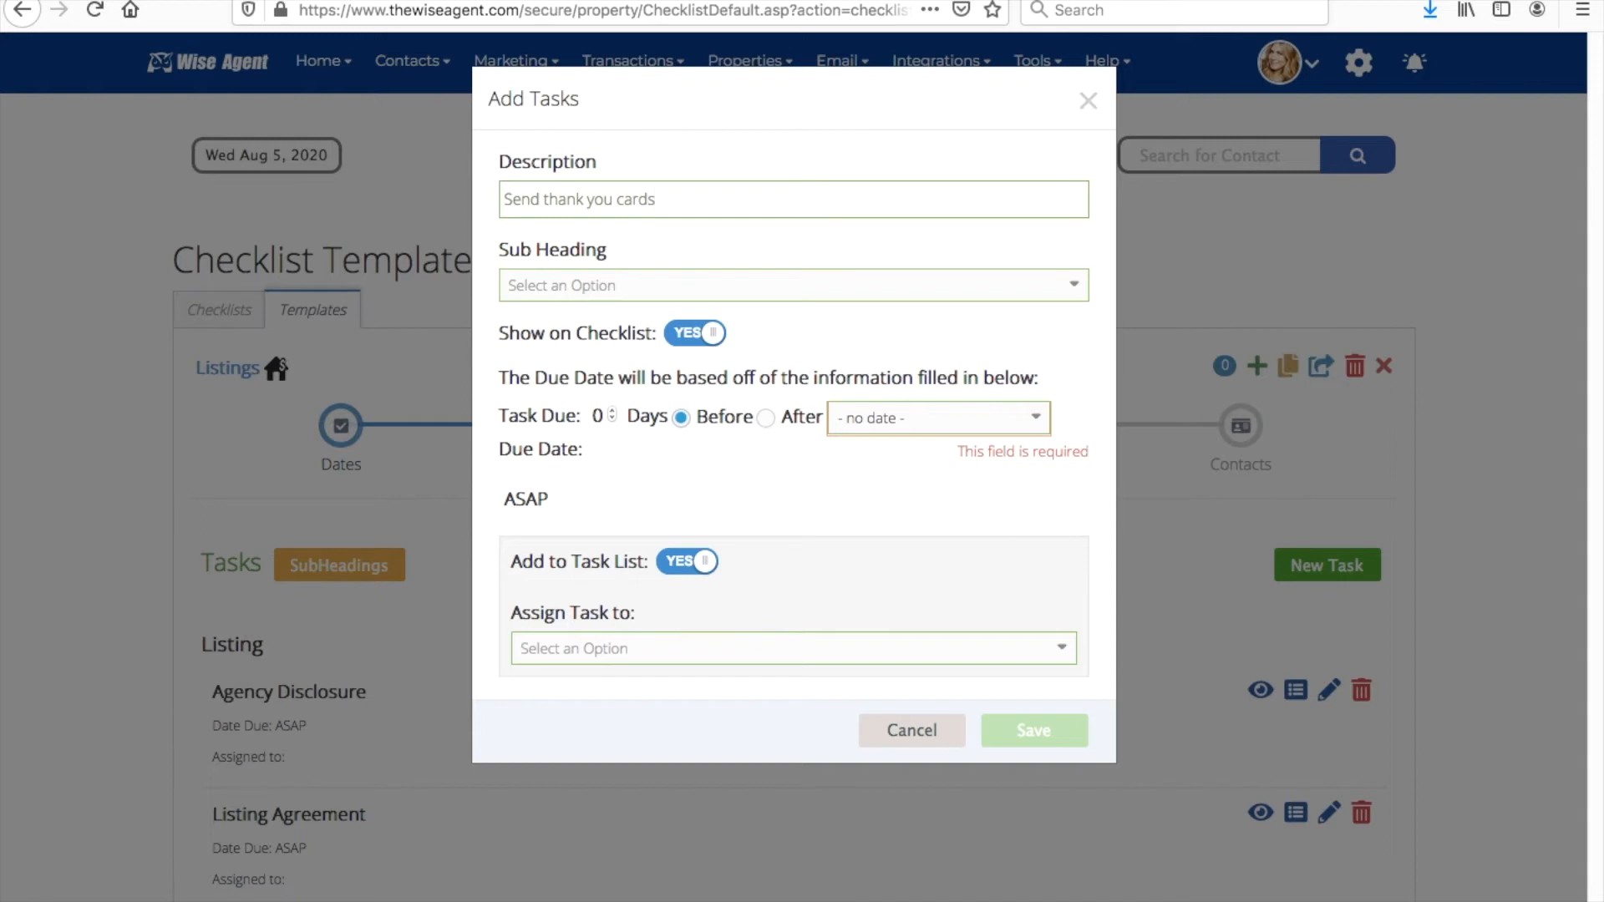
click(817, 293)
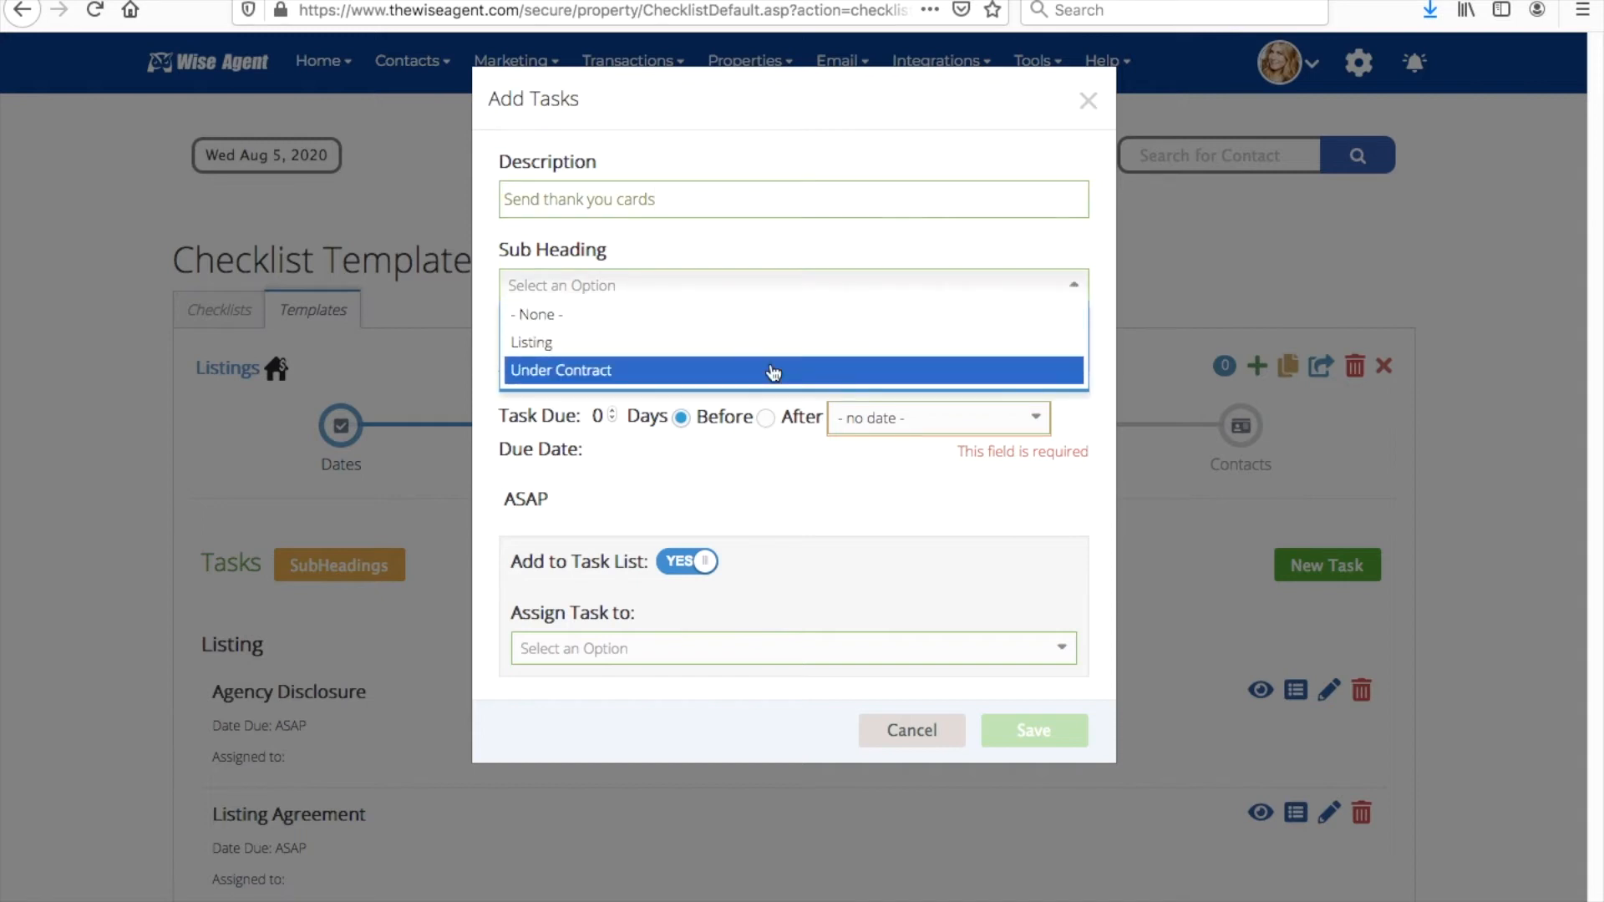
click(774, 371)
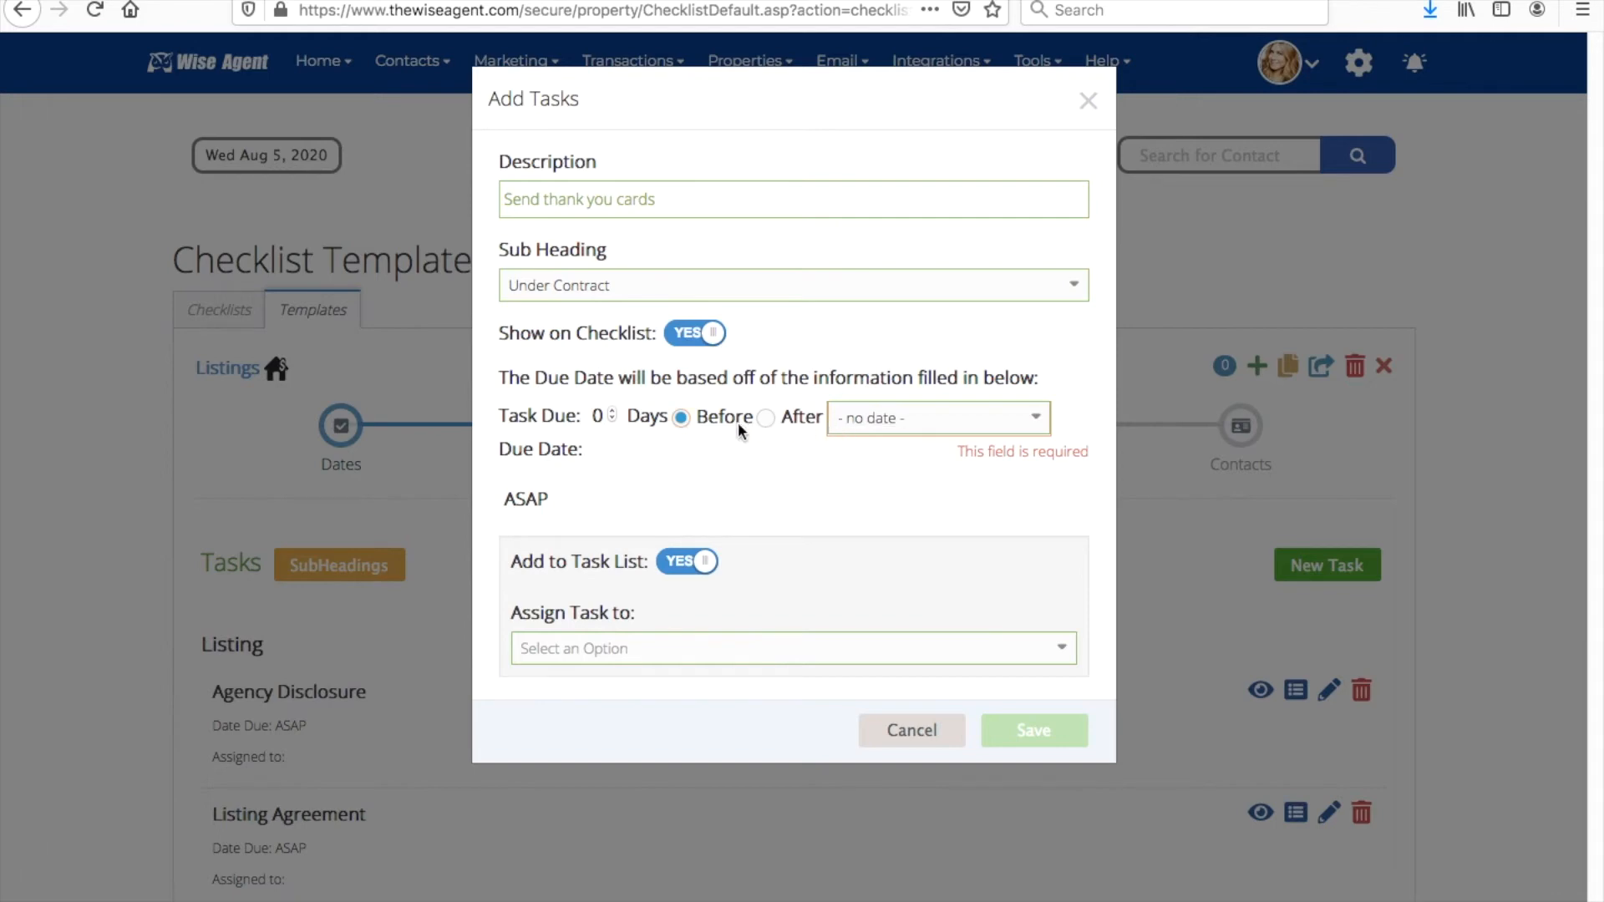
Set the new task's due date to 3 days after the List Date.
click(612, 412)
click(613, 412)
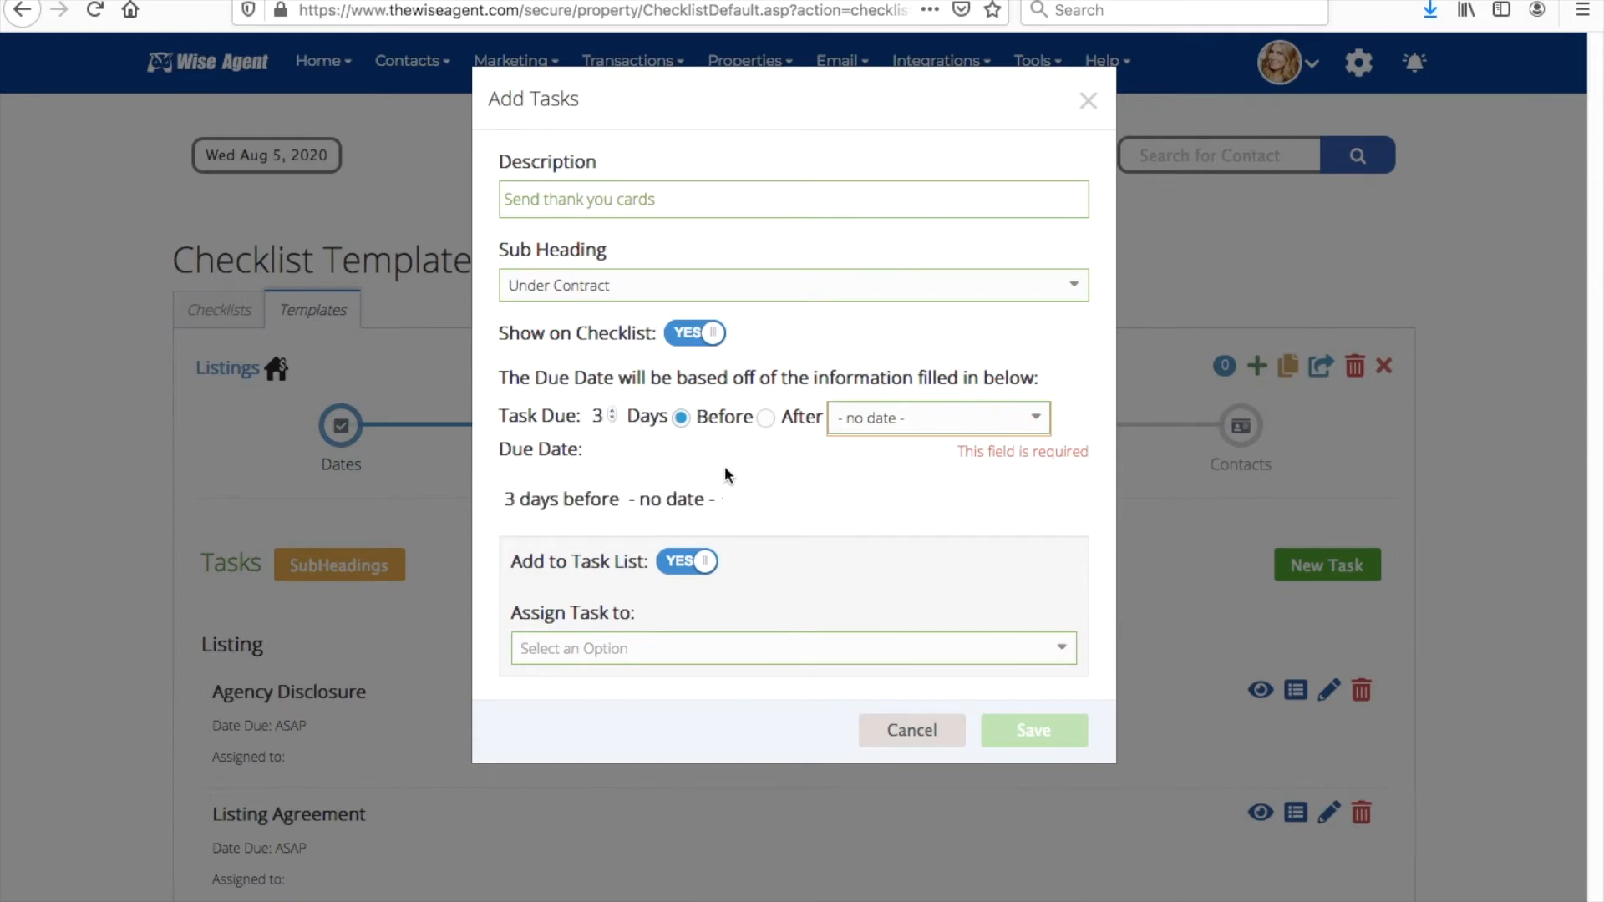
click(765, 418)
click(869, 419)
click(881, 470)
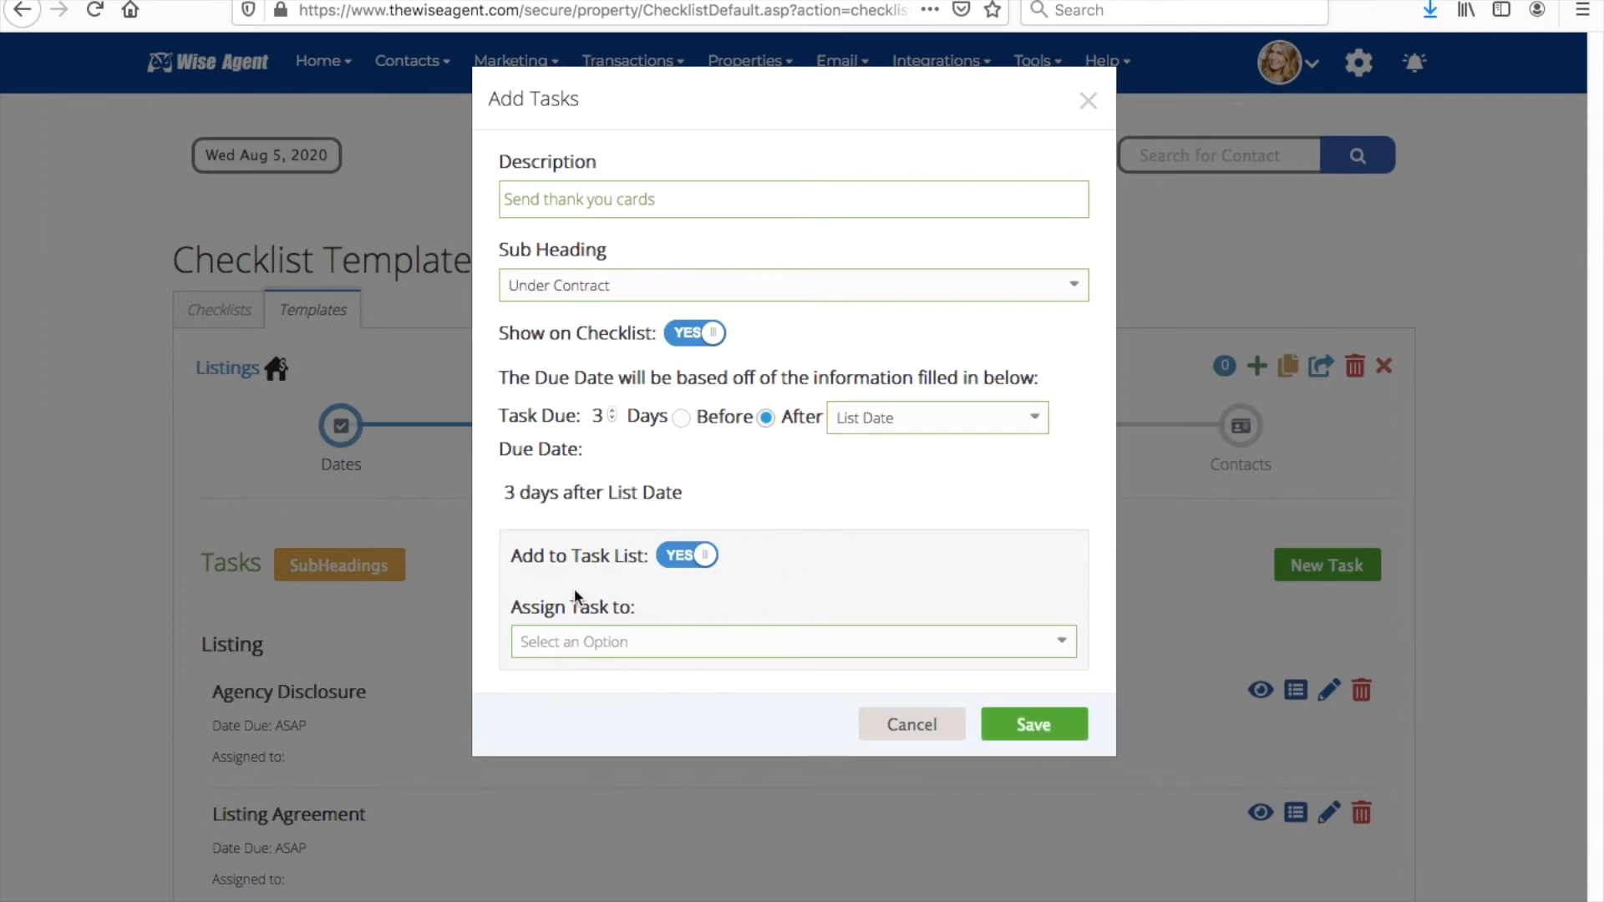
Assign the thank-you-card task to the team member listed directly after Checklist Owner, save it, and check its entry in the task list.
click(605, 638)
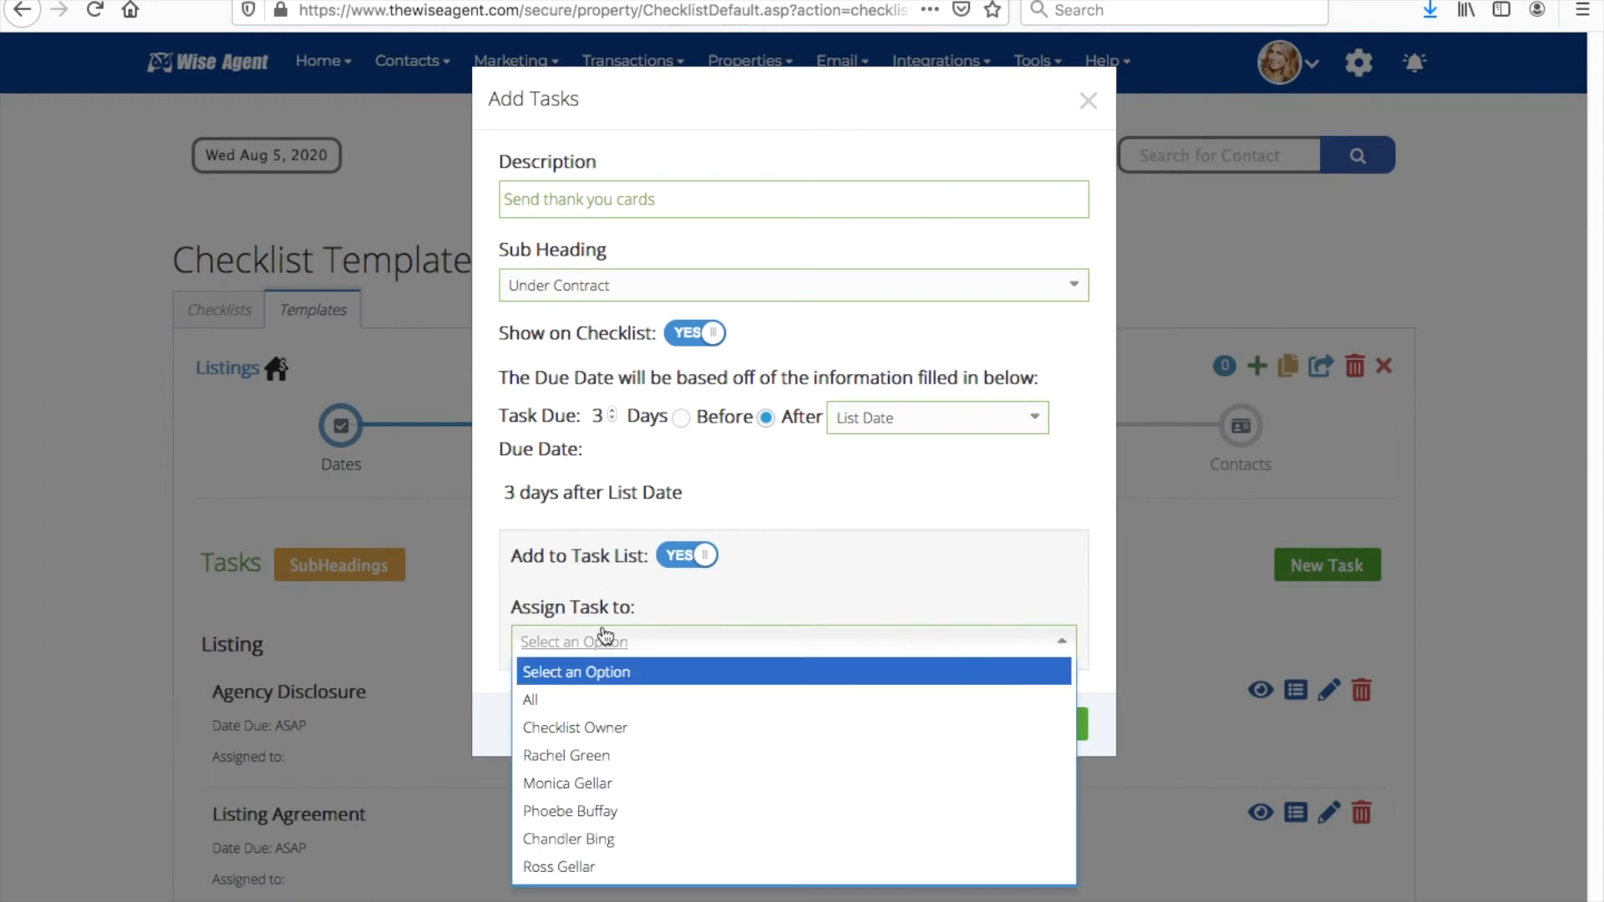
click(616, 755)
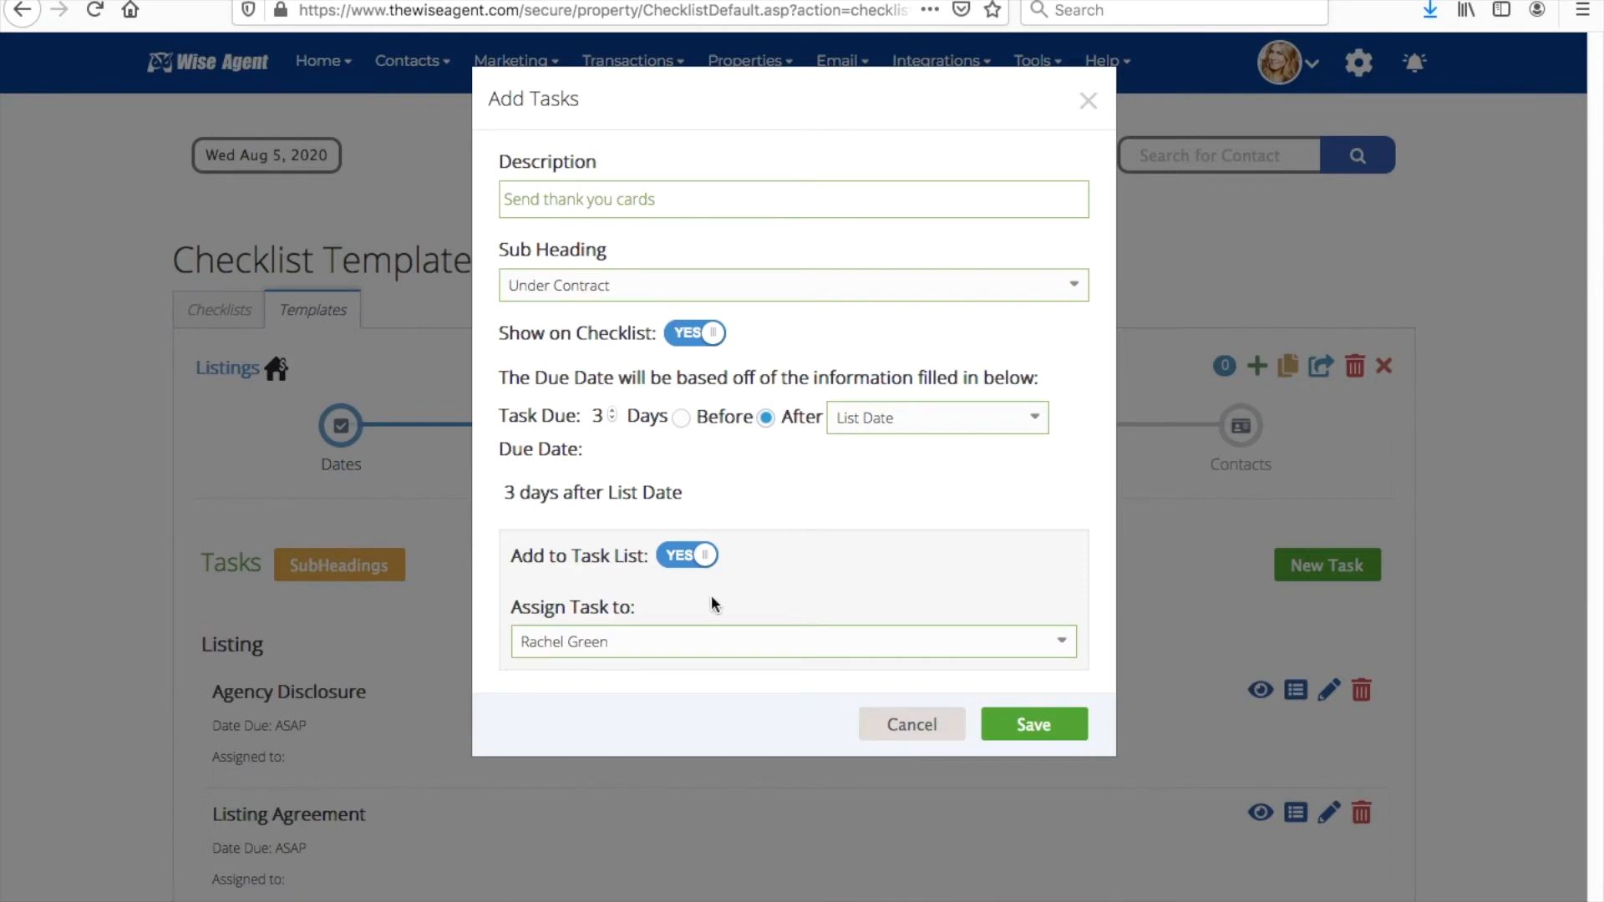
click(1002, 722)
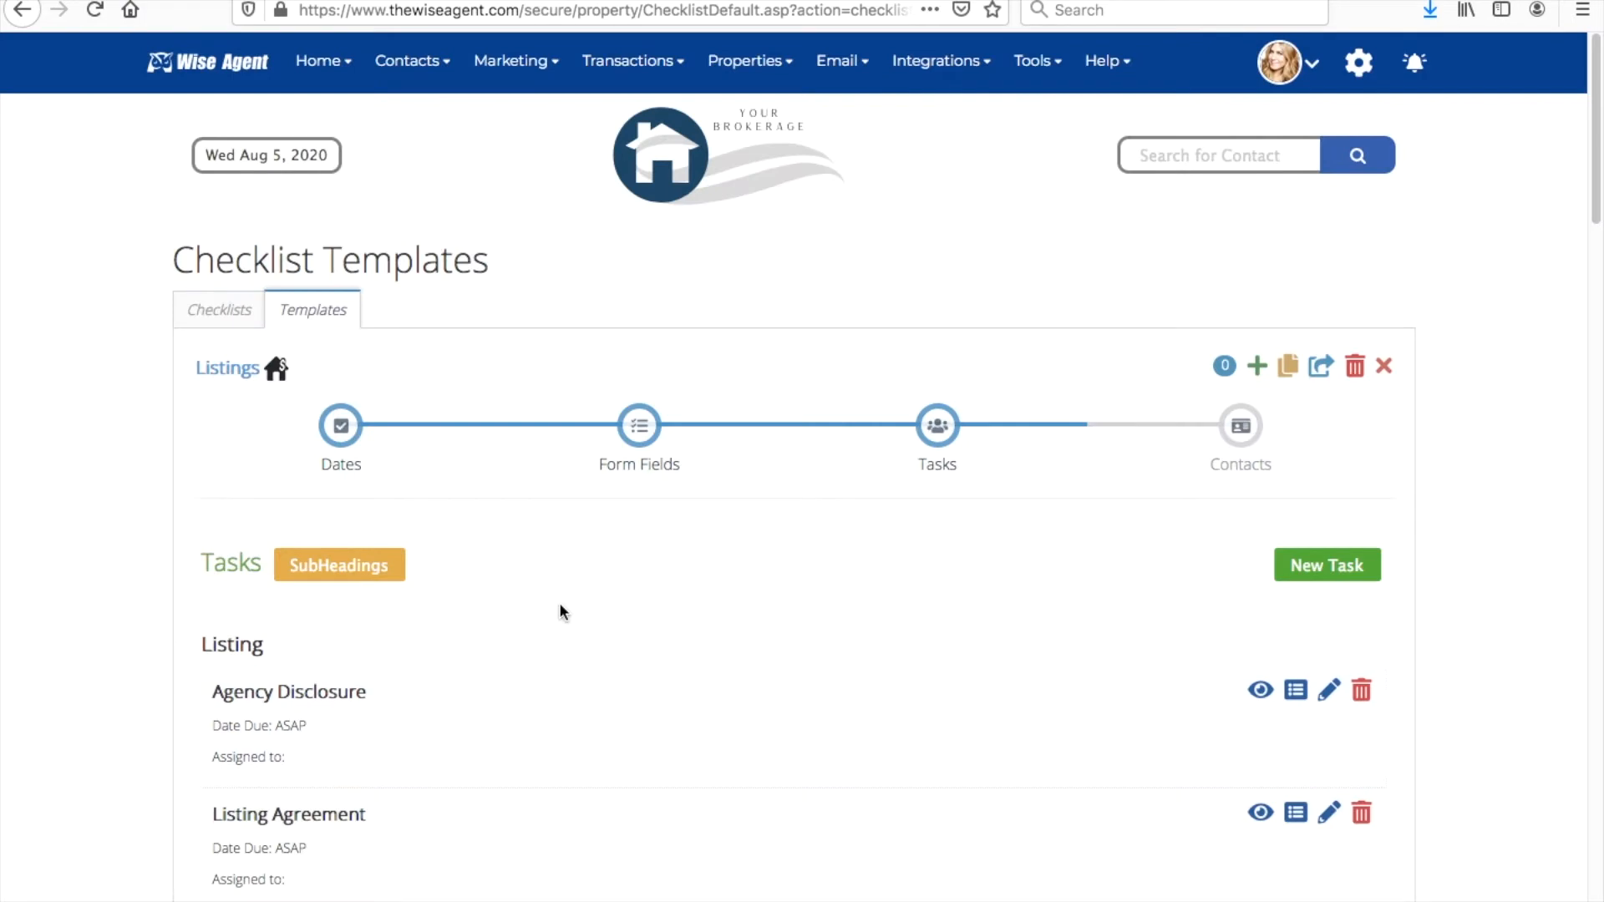
scroll(559, 603, down, 20)
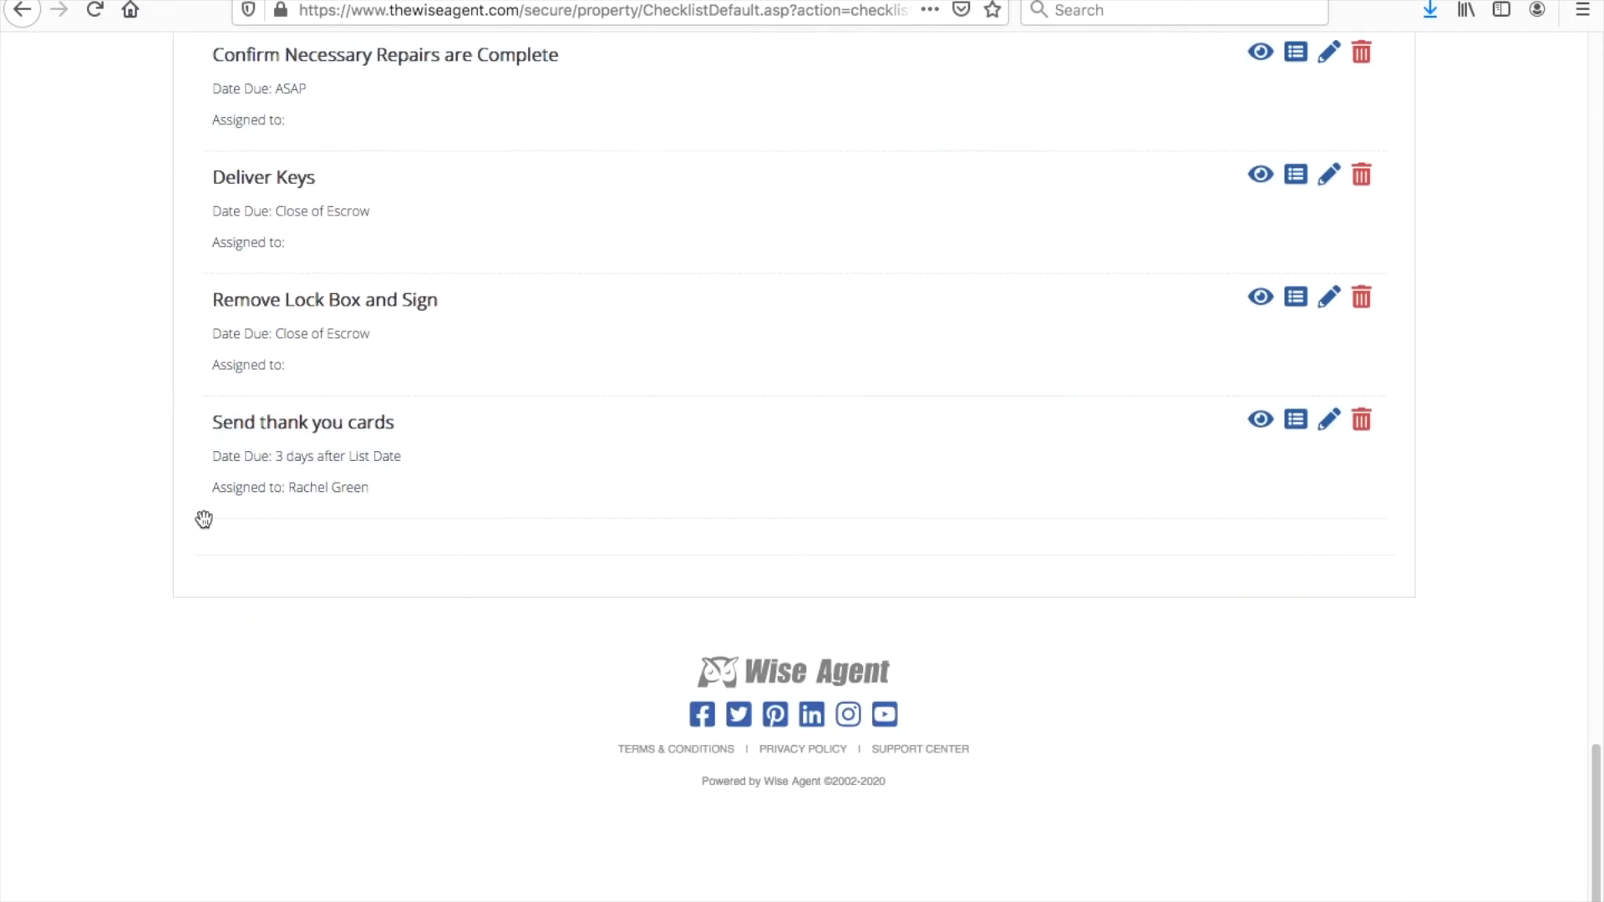
Add a custom vendor contact to the Listings template's contacts, using the Home Inspection category and description.
scroll(712, 483, up, 15)
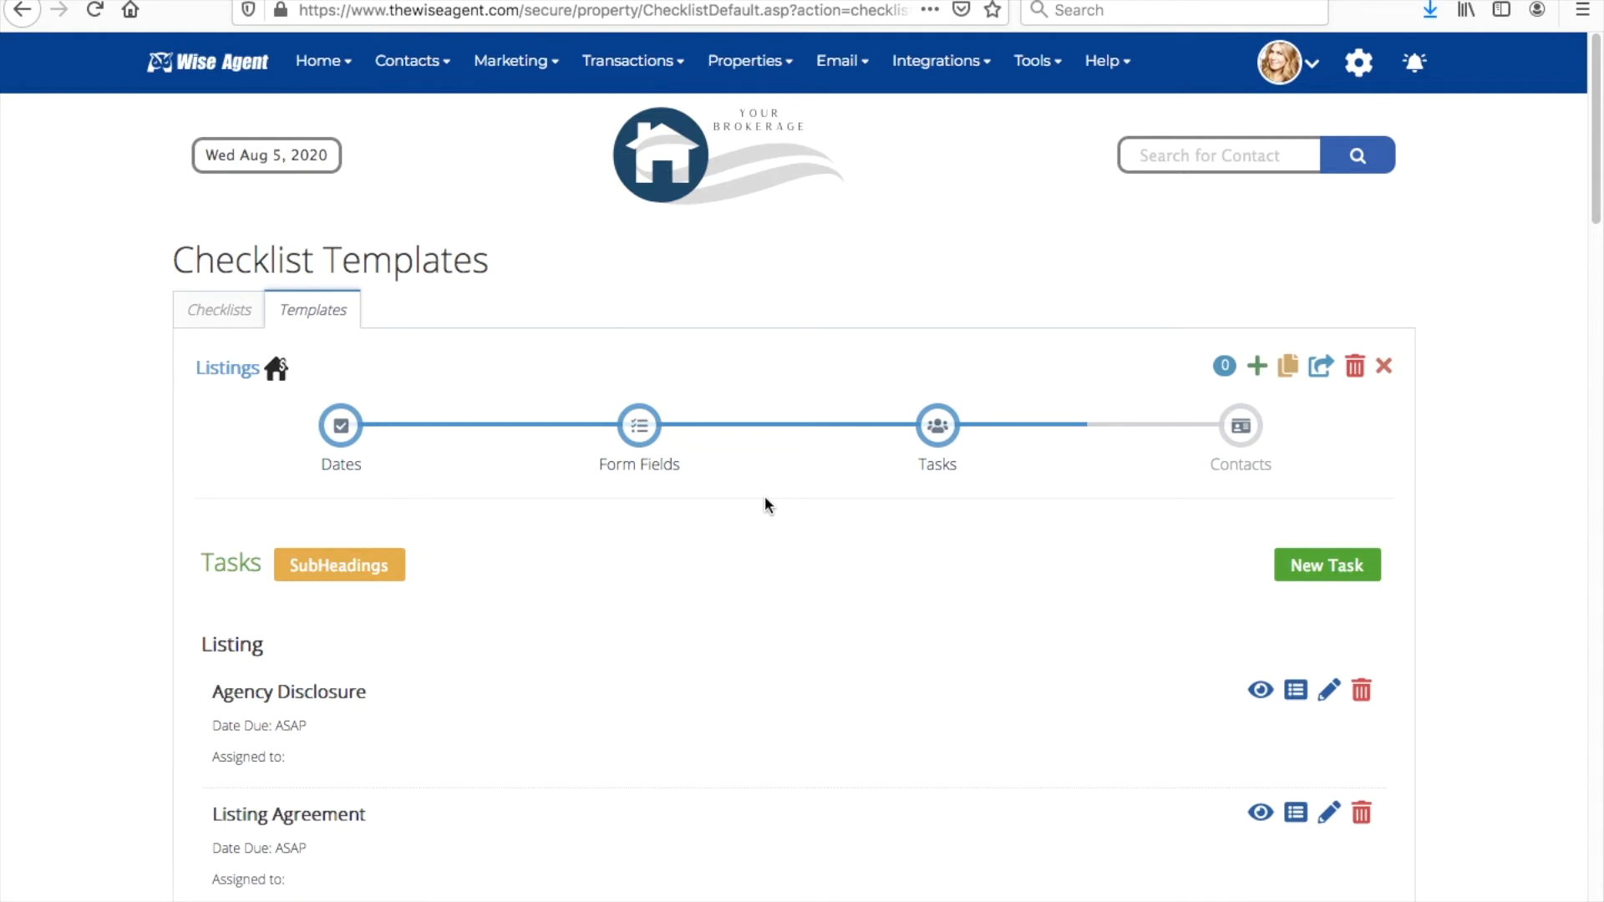
click(1241, 441)
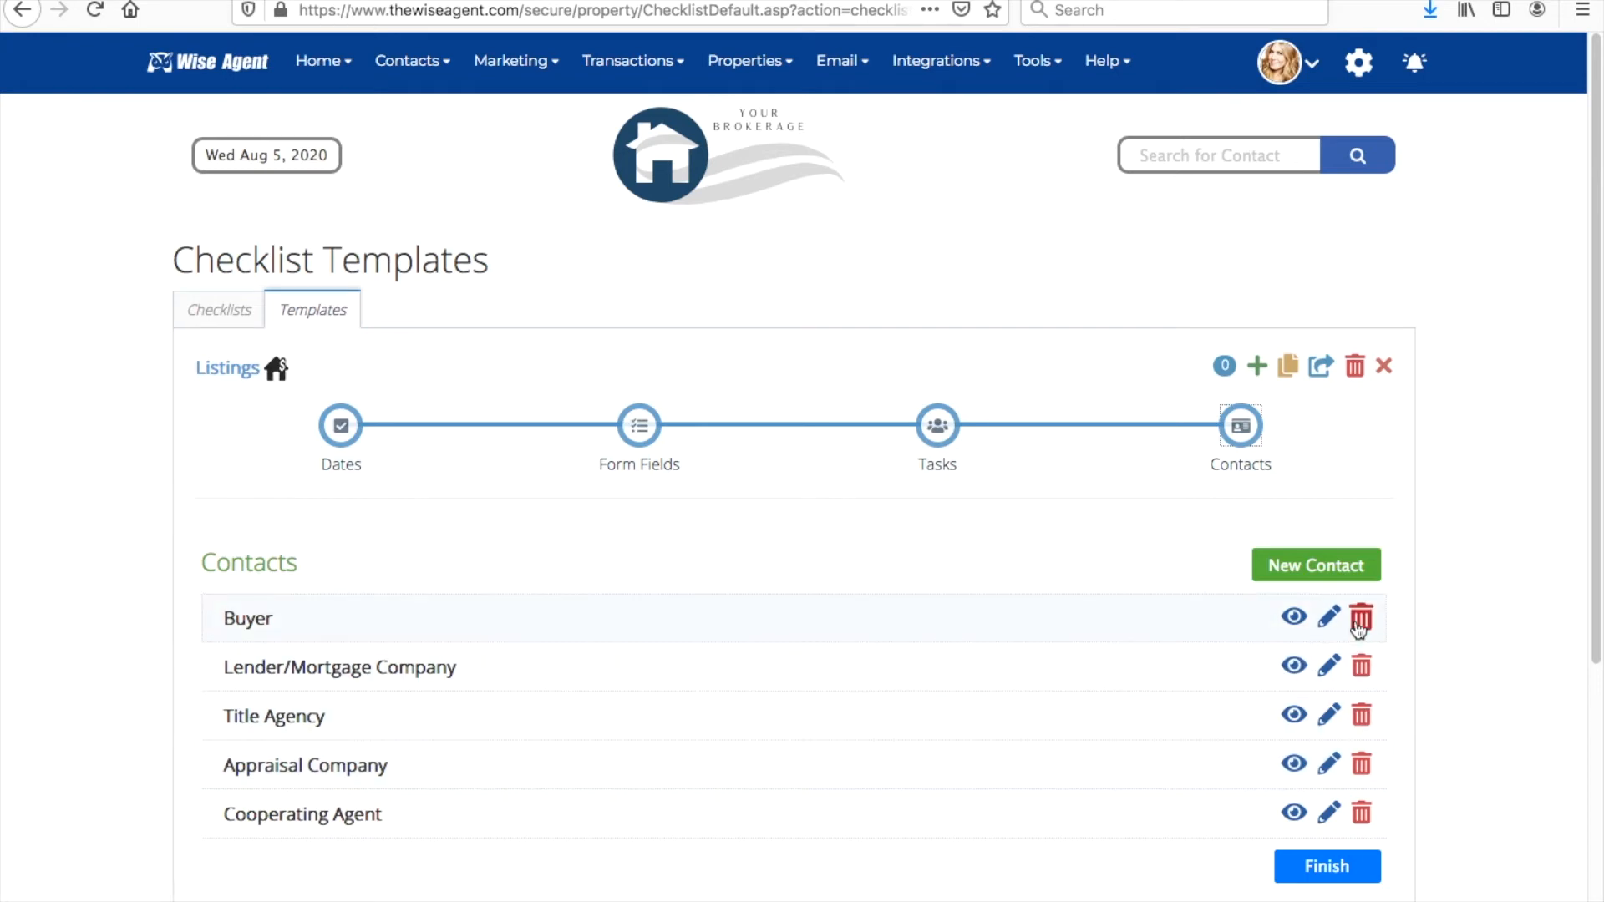
click(1362, 573)
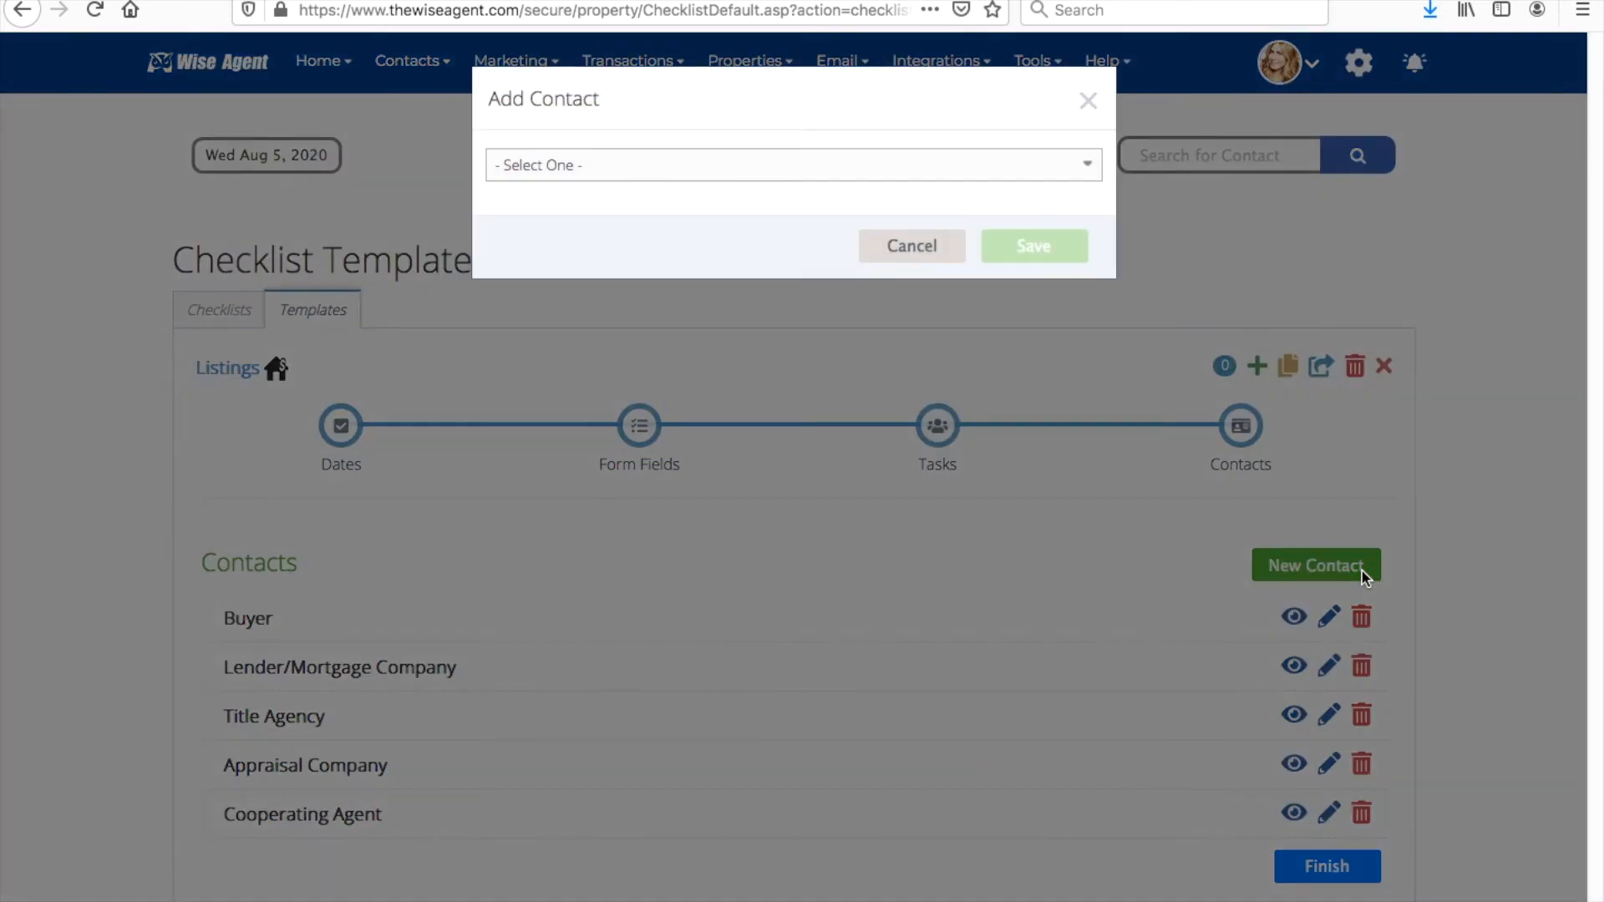
click(969, 175)
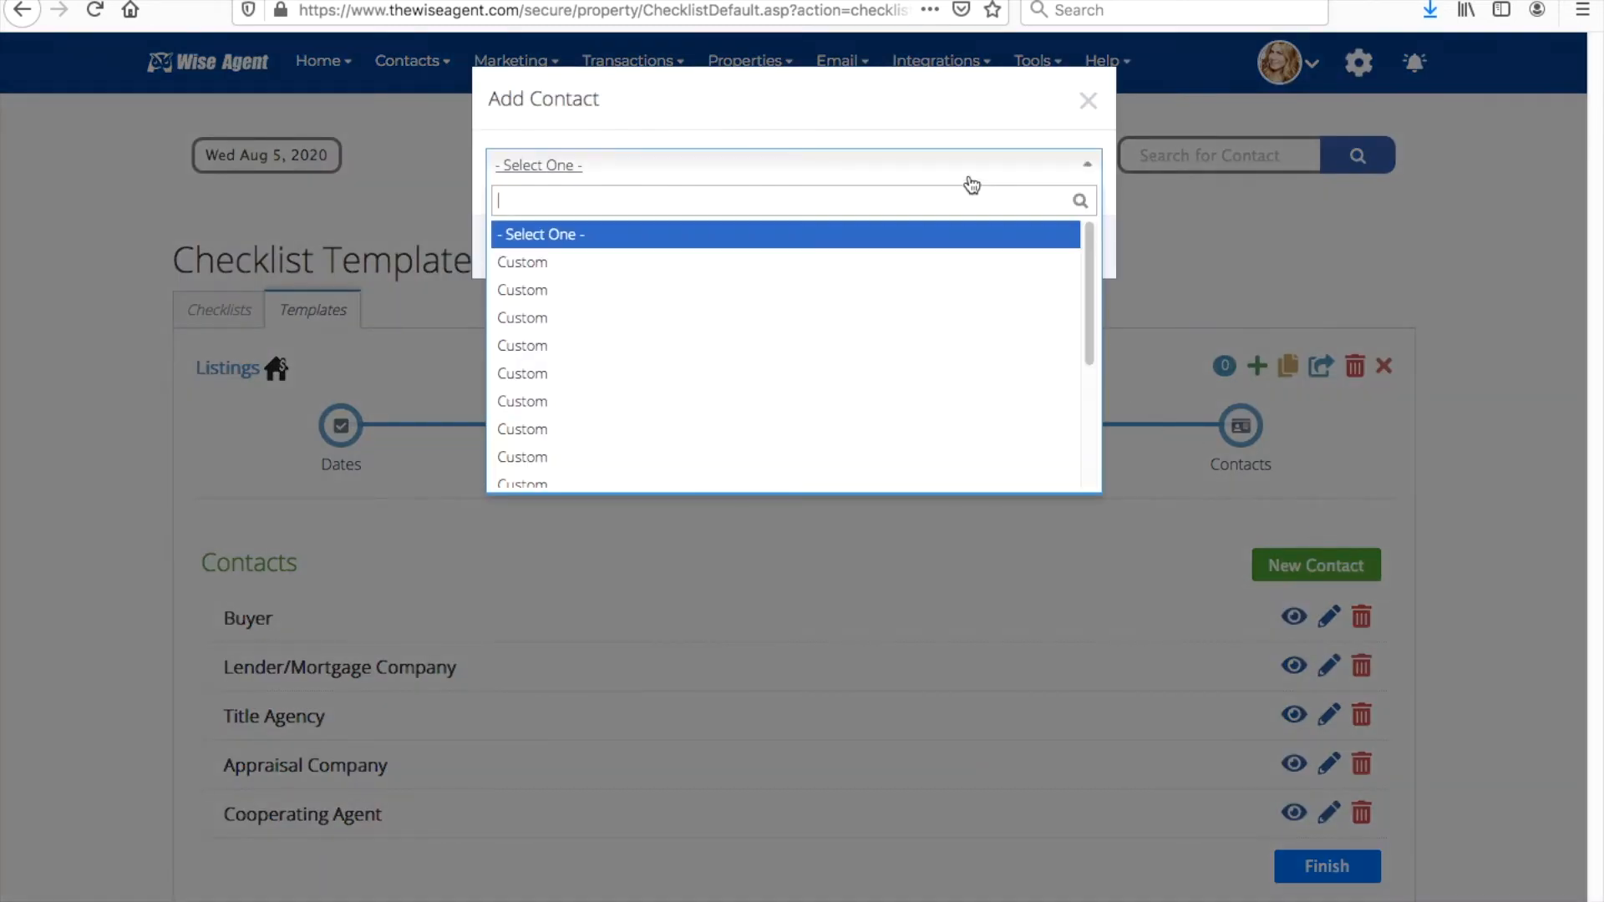
click(876, 266)
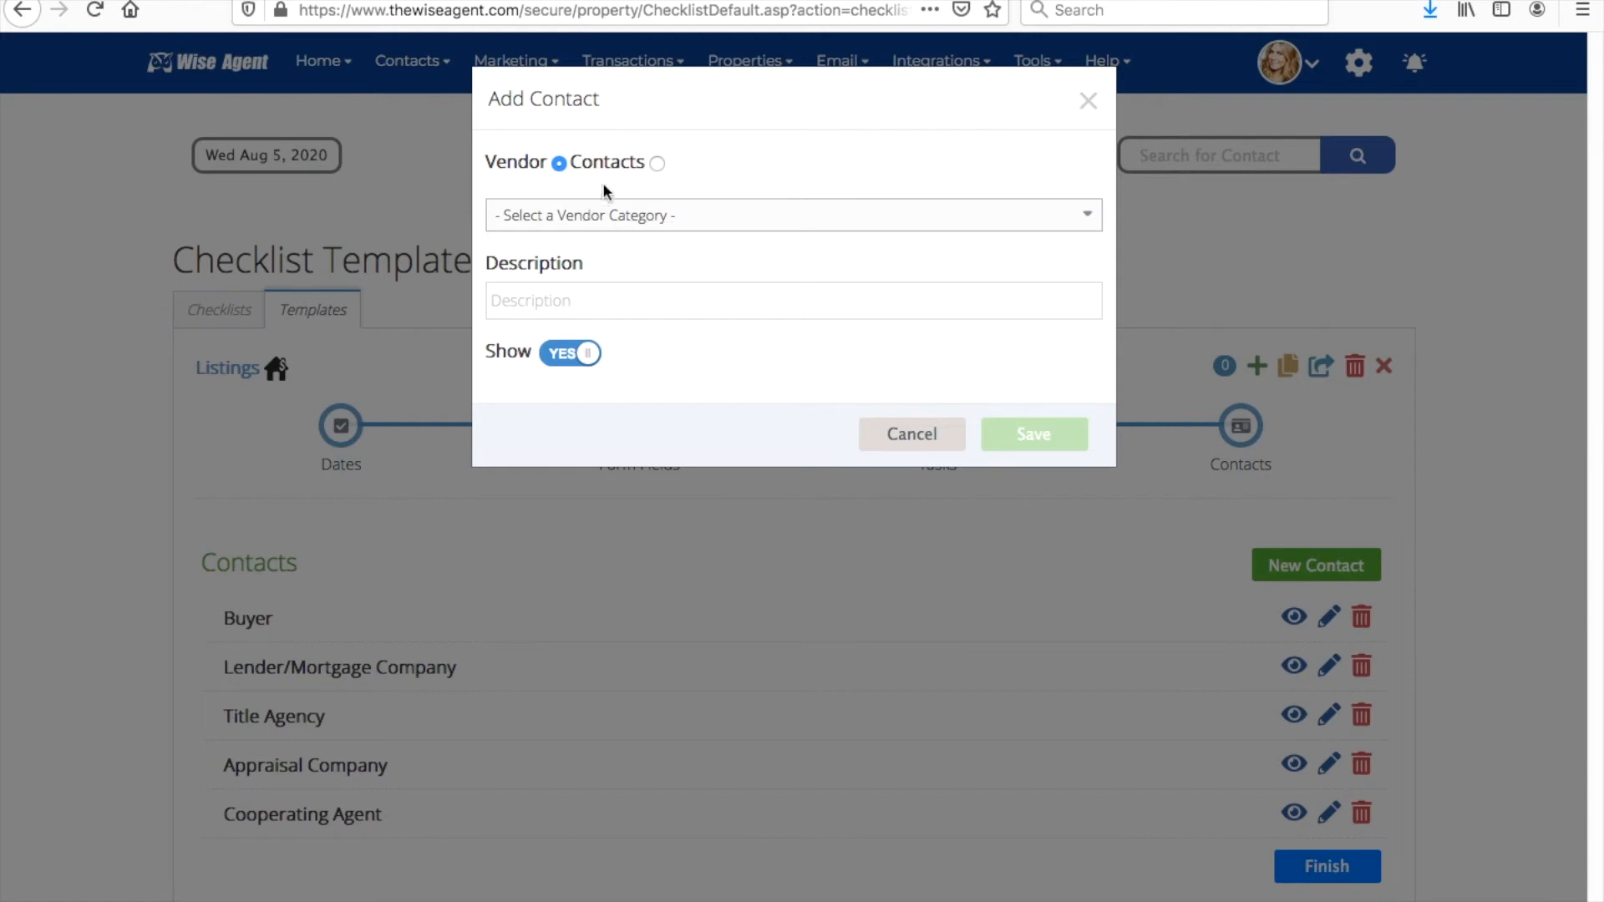
click(614, 216)
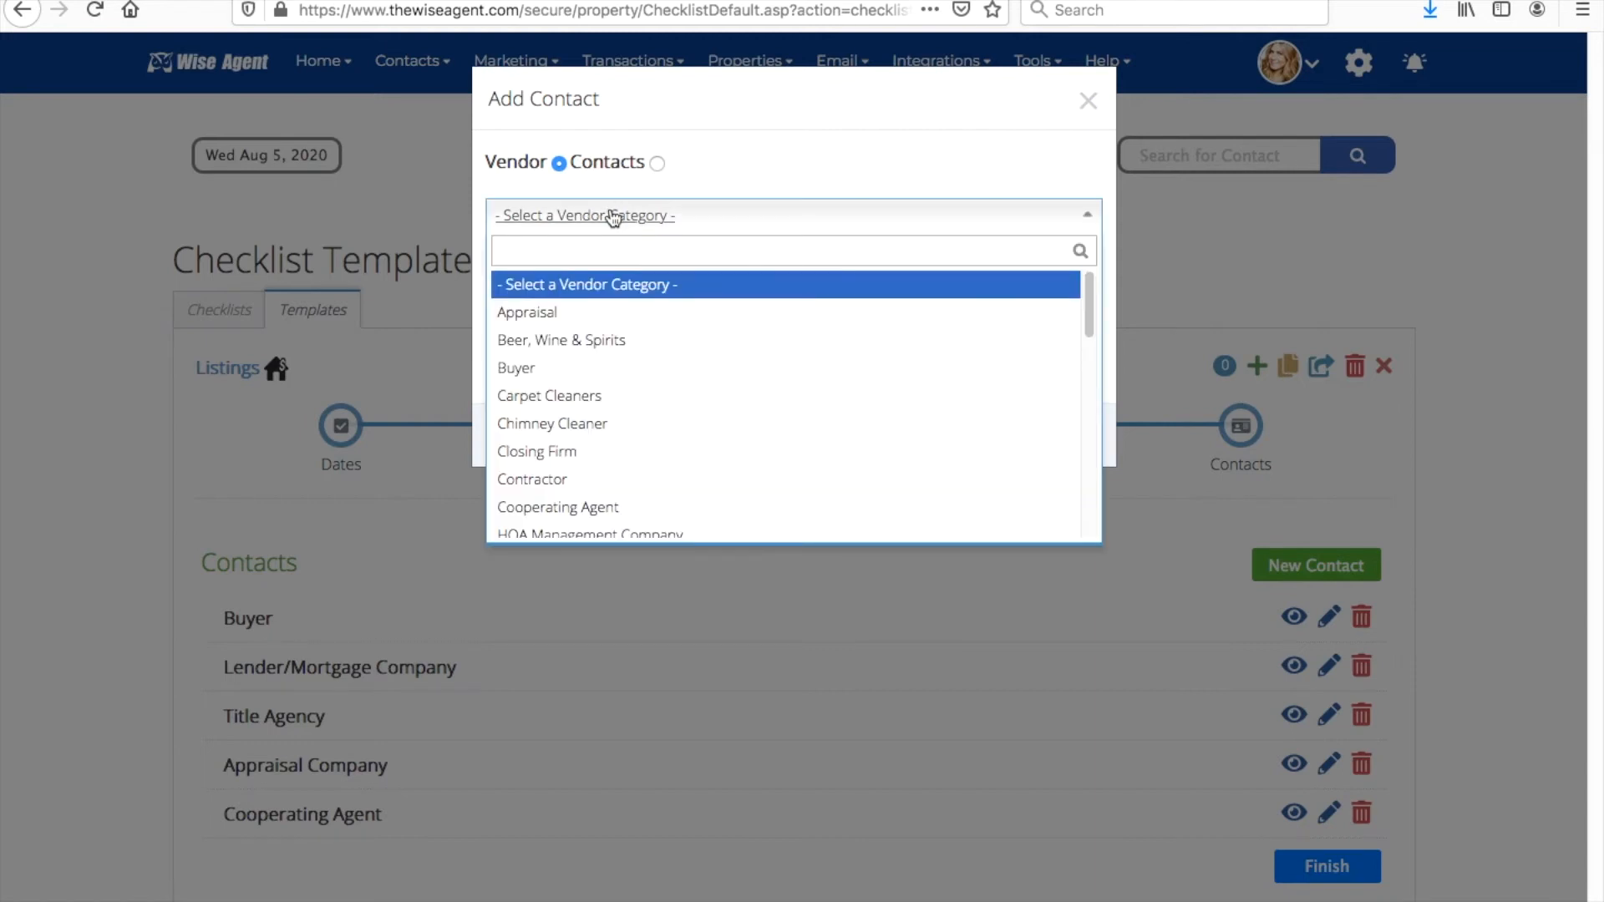
text(home)
click(609, 279)
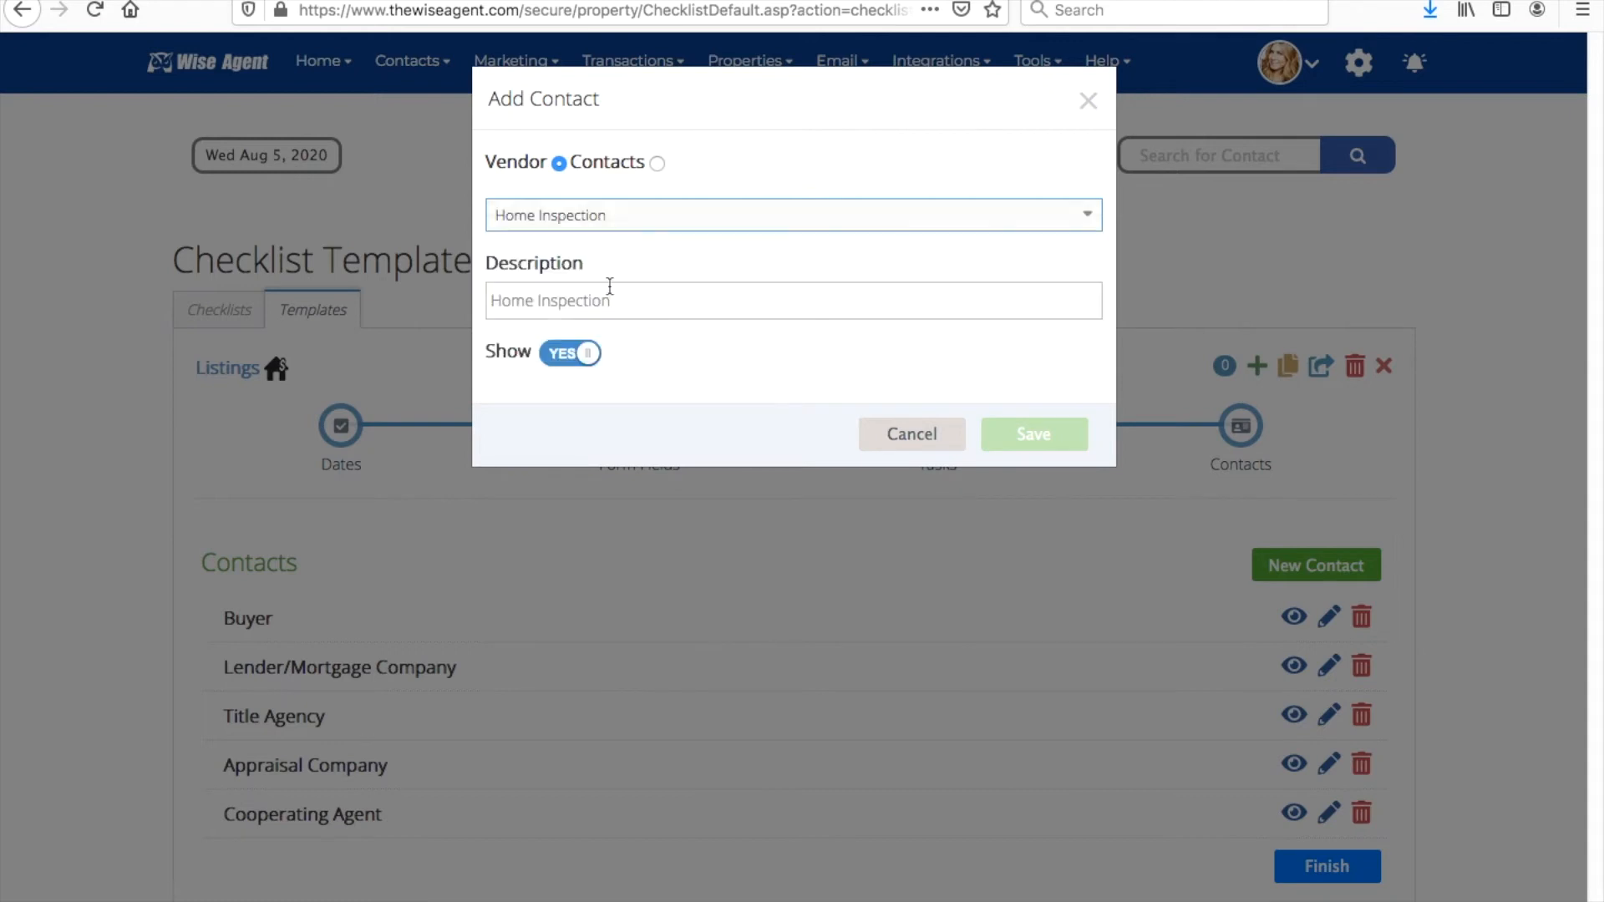
click(649, 300)
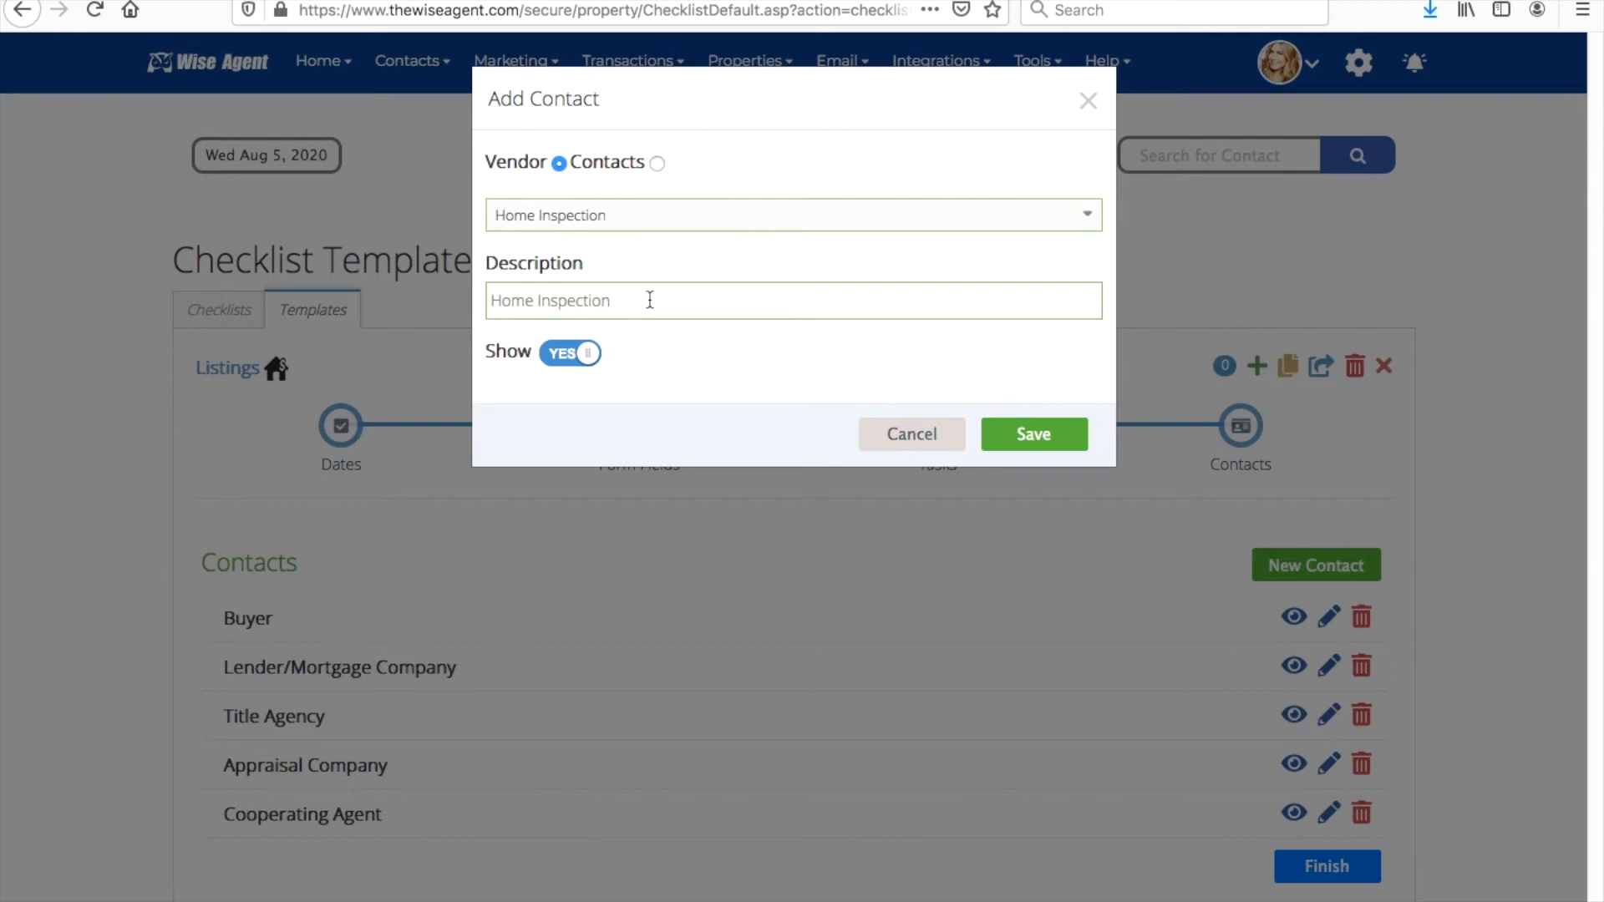
text(typein)
key(BackSpace)
key(BackSpace)
key(BackSpace)
text(e i here)
drag(706, 293, 617, 302)
key(BackSpace)
key(BackSpace)
Save the Home Inspection contact and finish editing the Listings template.
click(1019, 426)
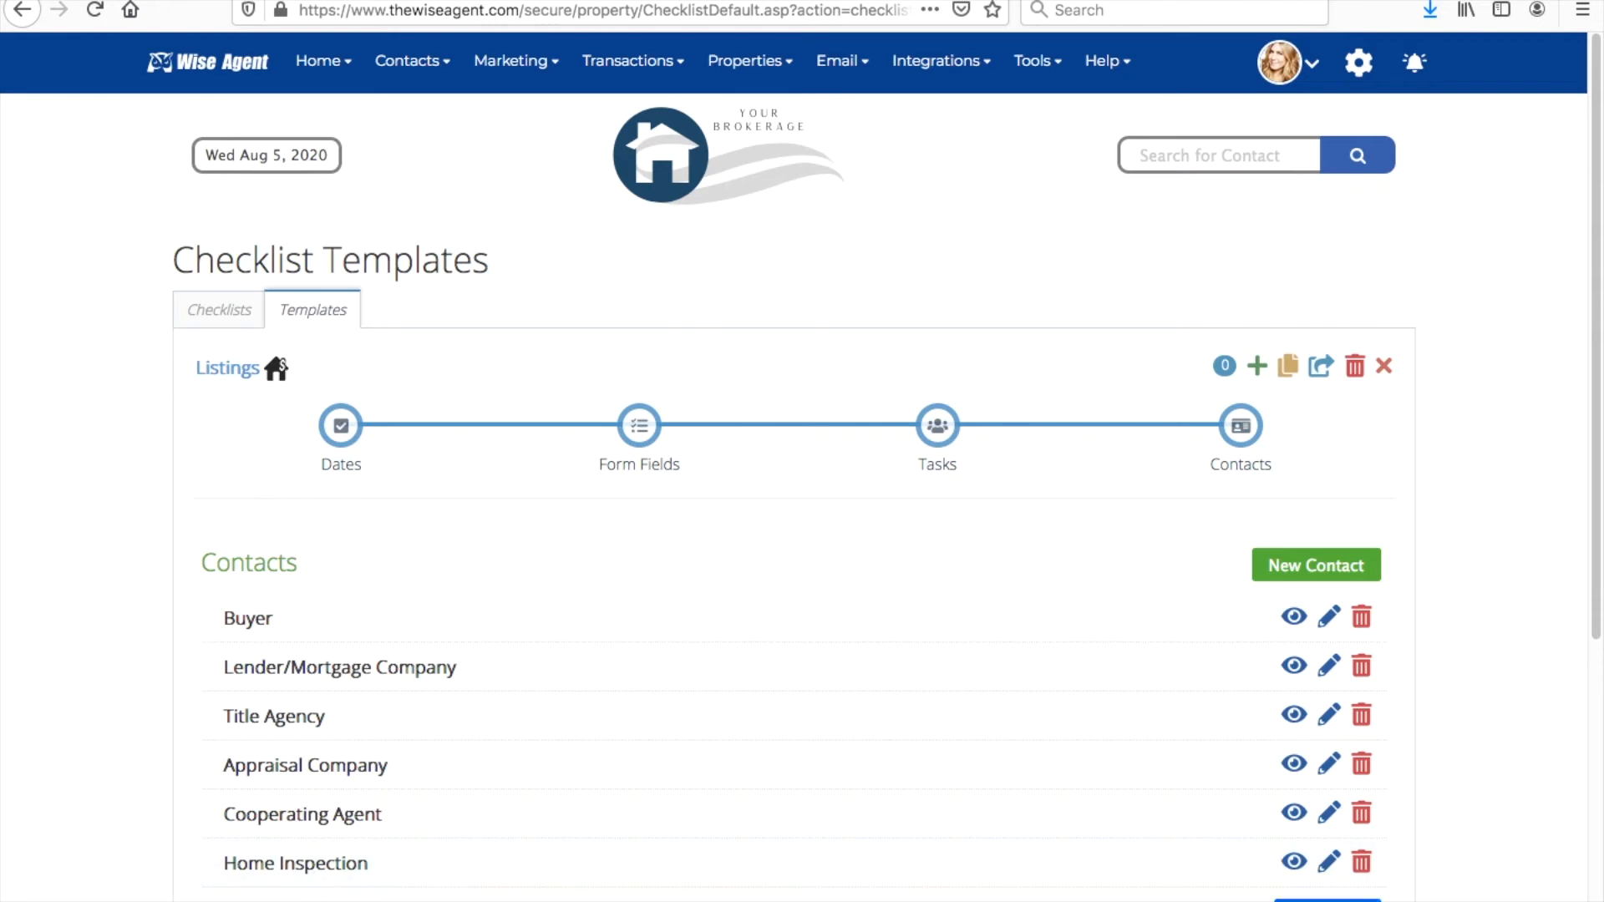
click(1326, 900)
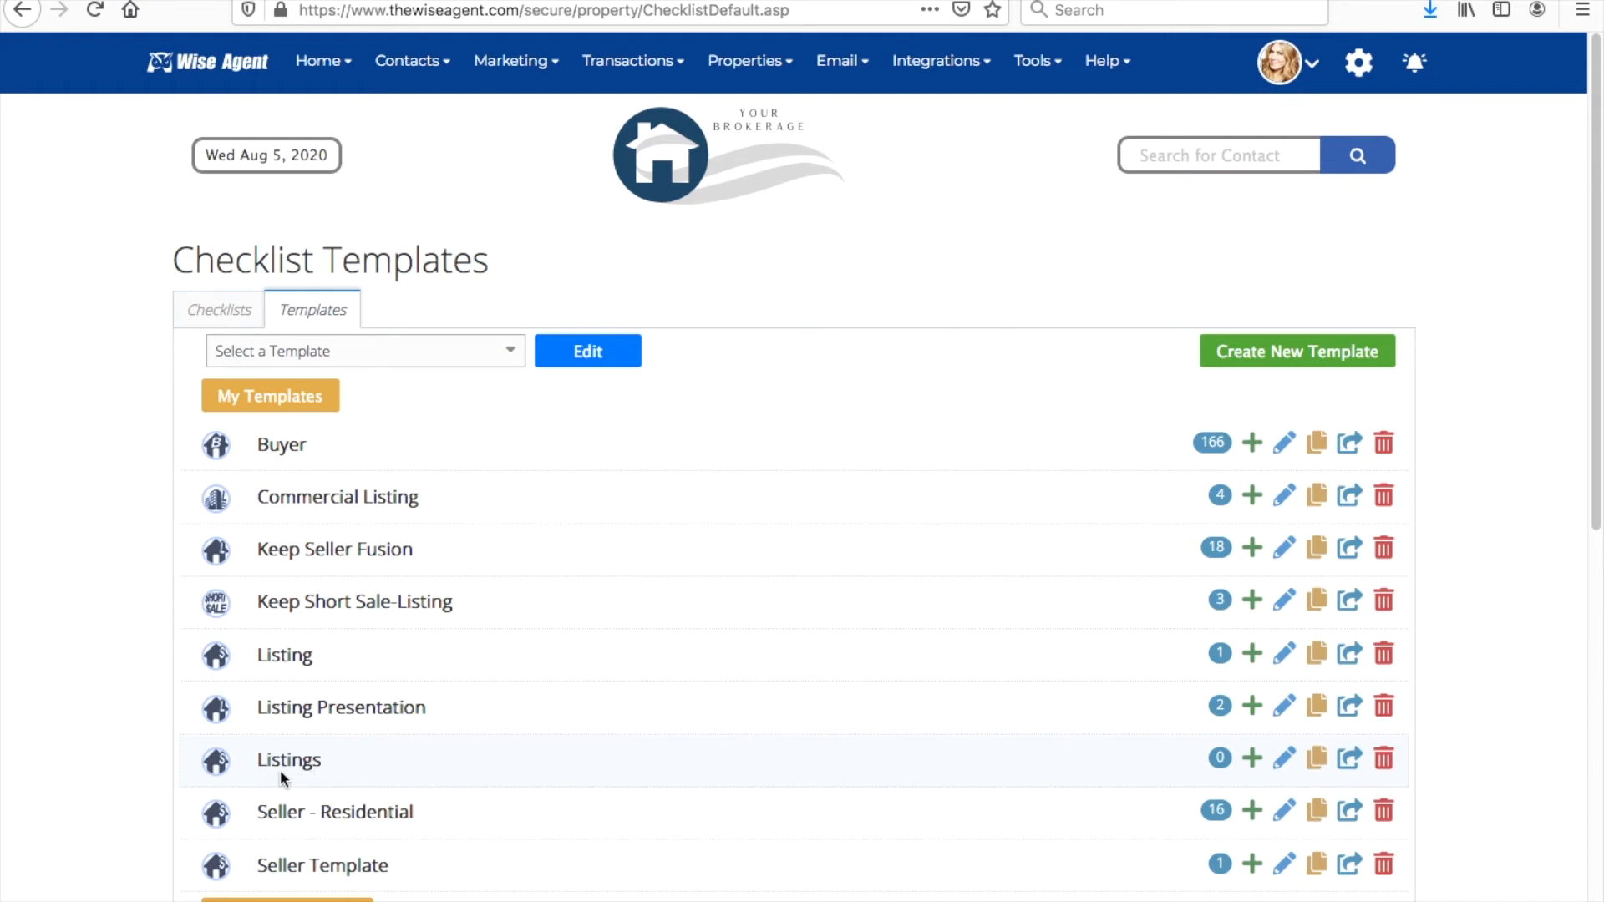
Start a new checklist from the Listings template and assign it to the first team member listed after All.
click(1250, 758)
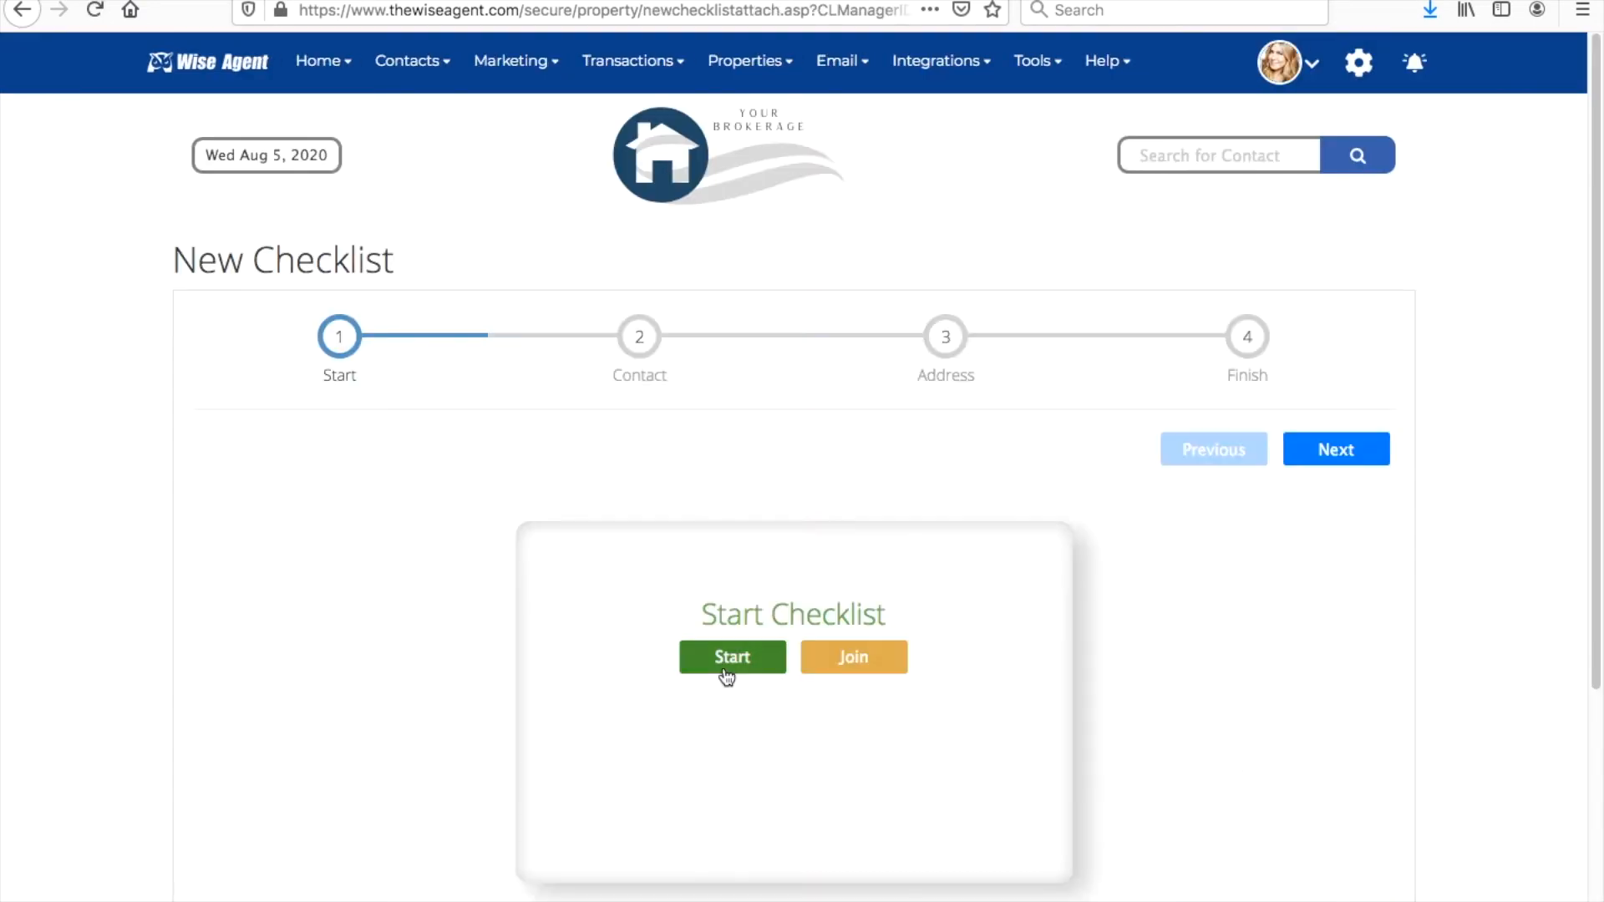
click(726, 675)
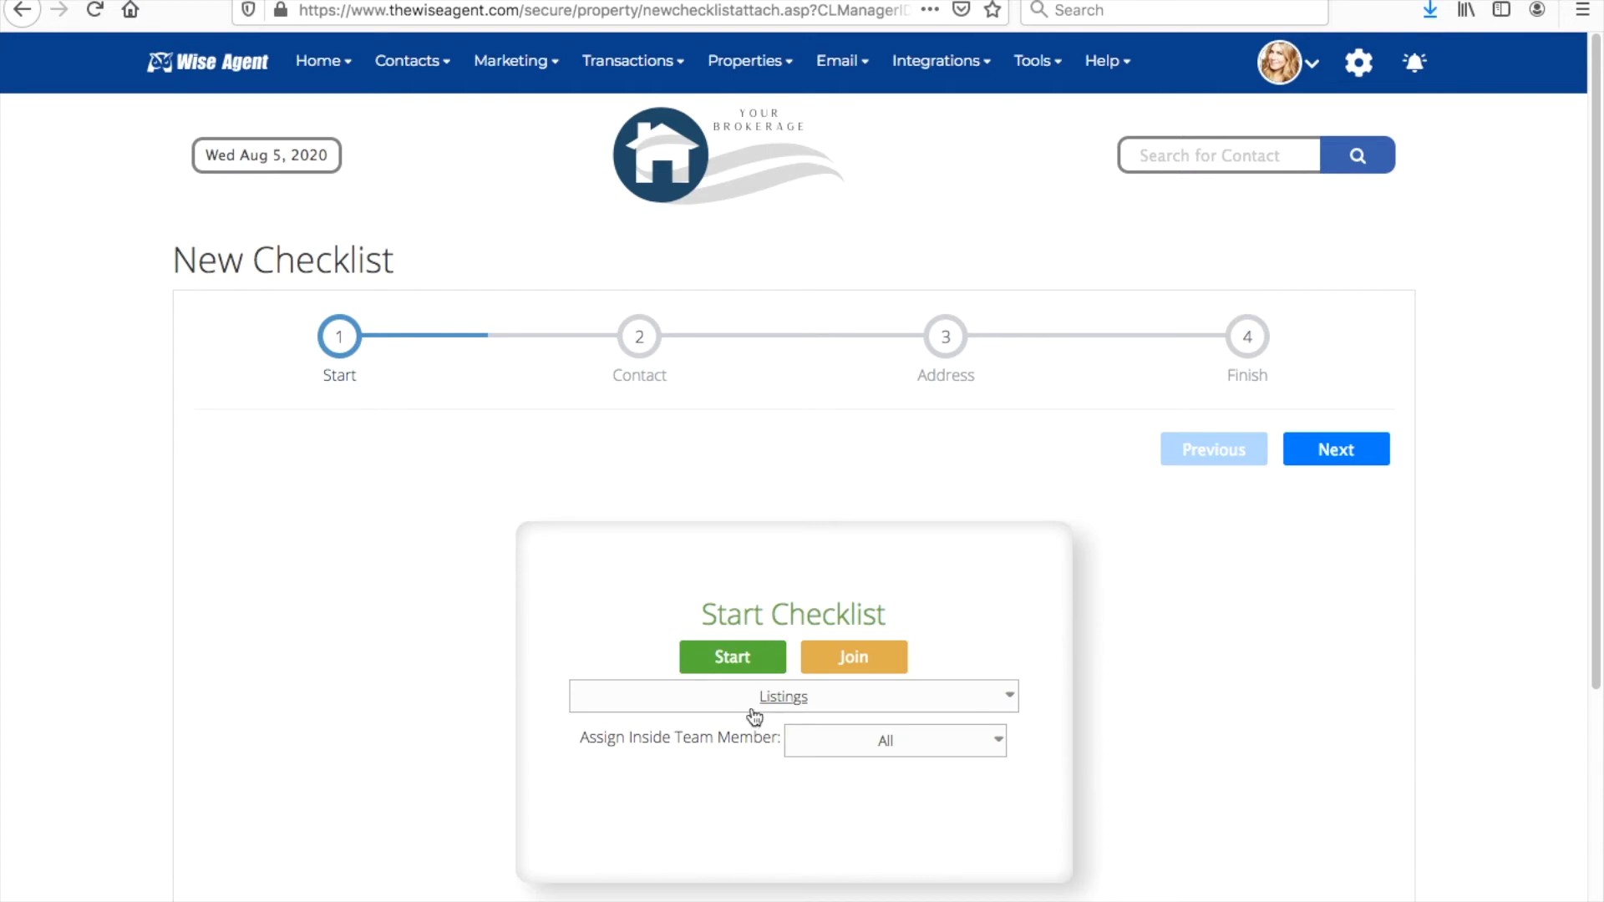
click(922, 743)
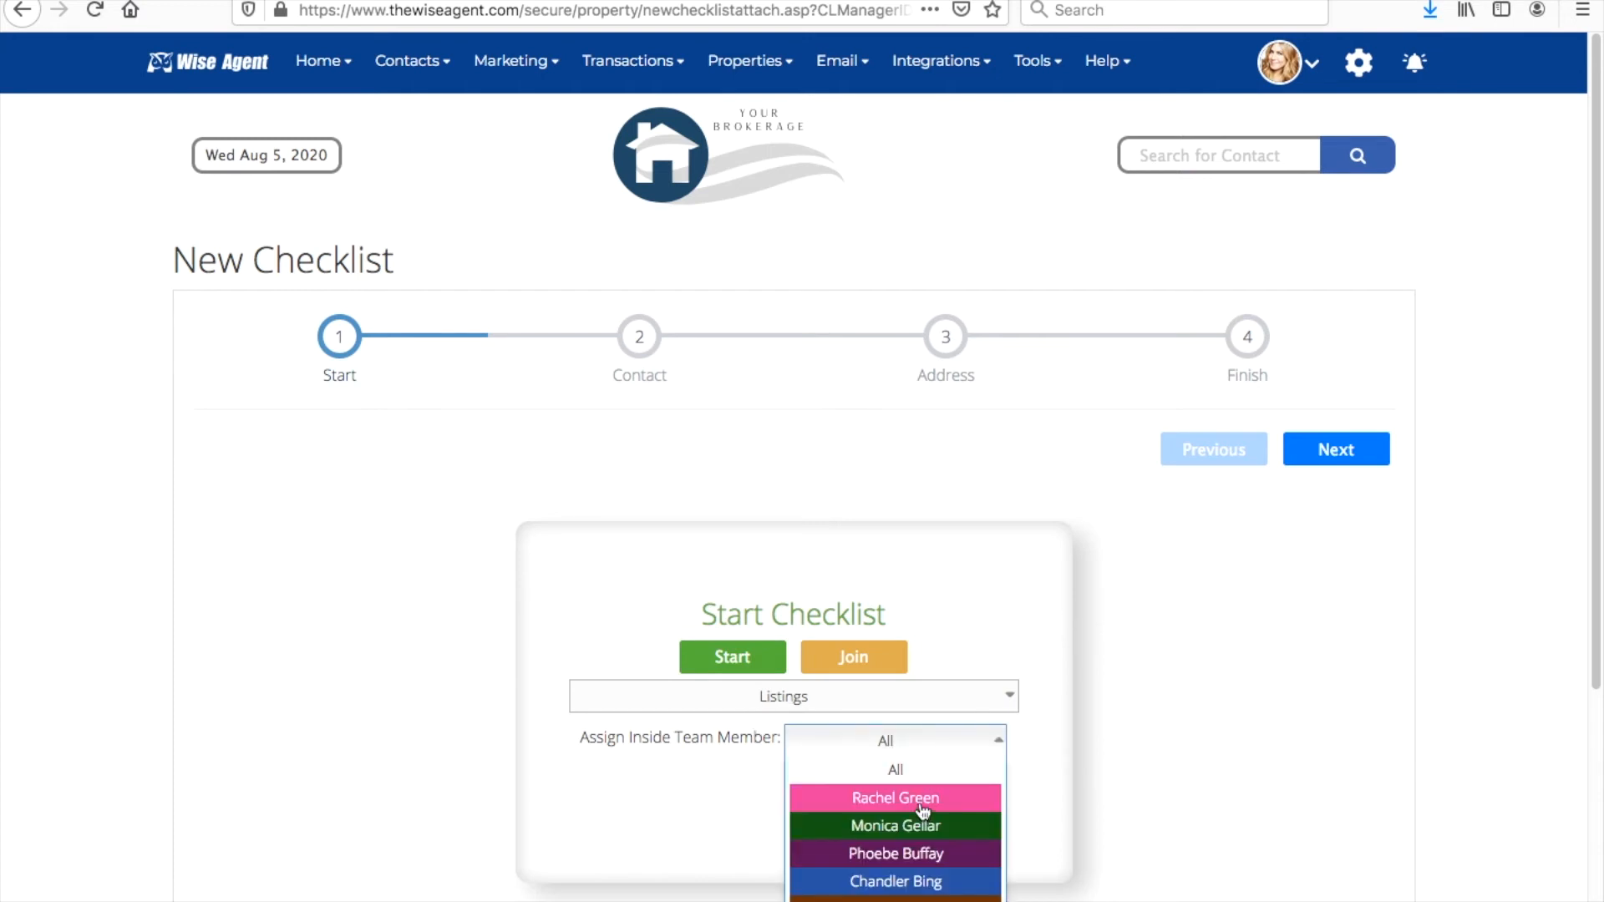
click(922, 800)
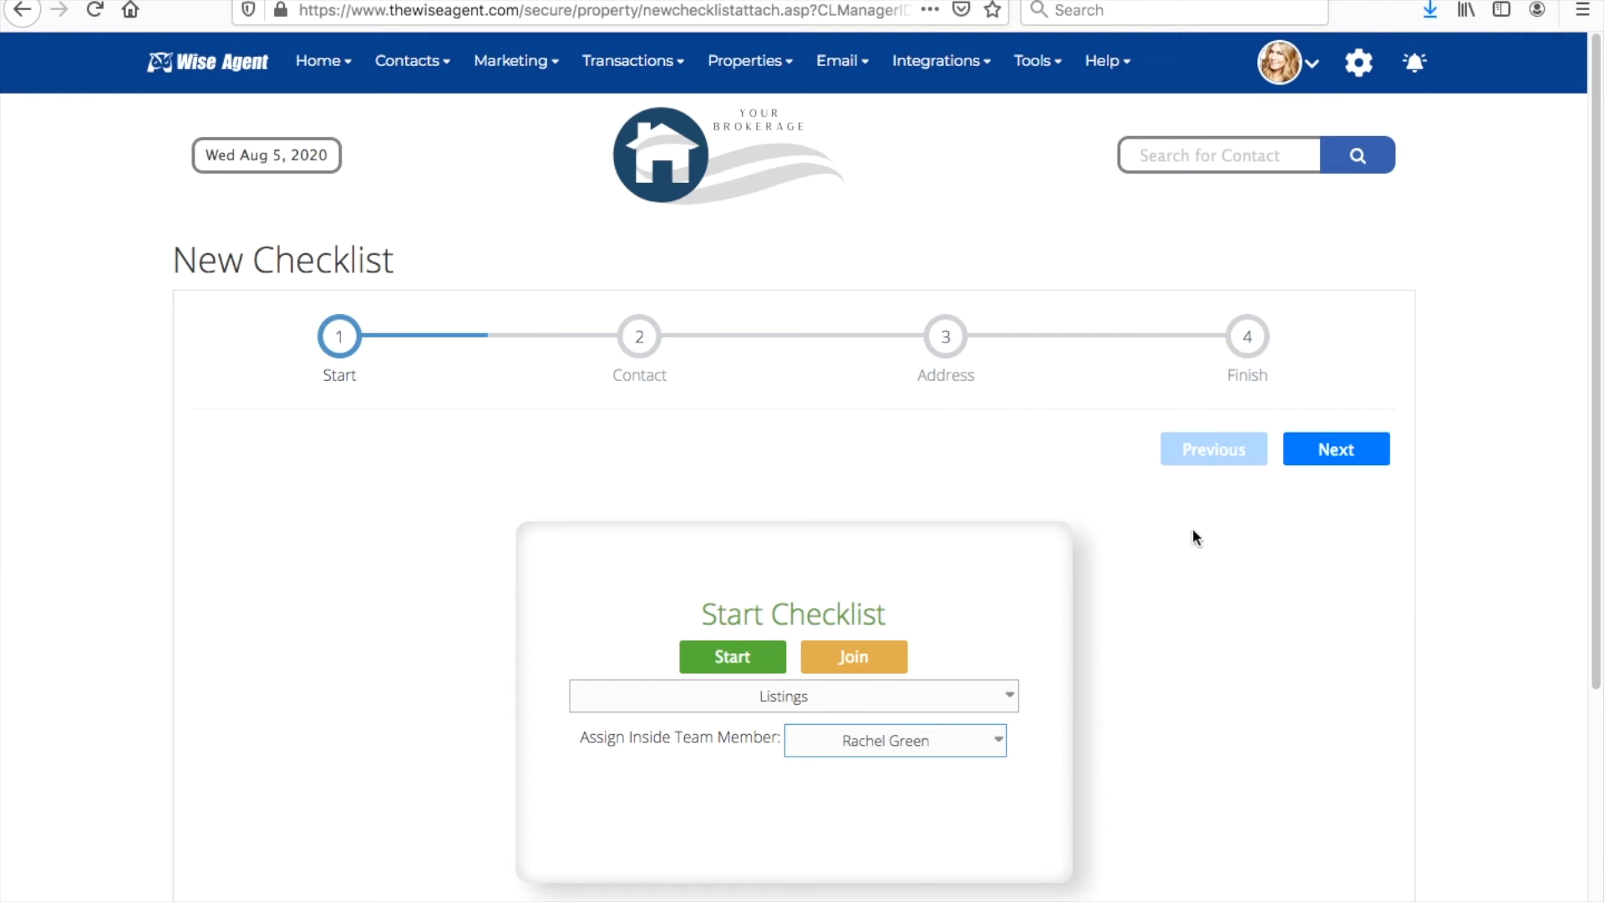
click(1337, 442)
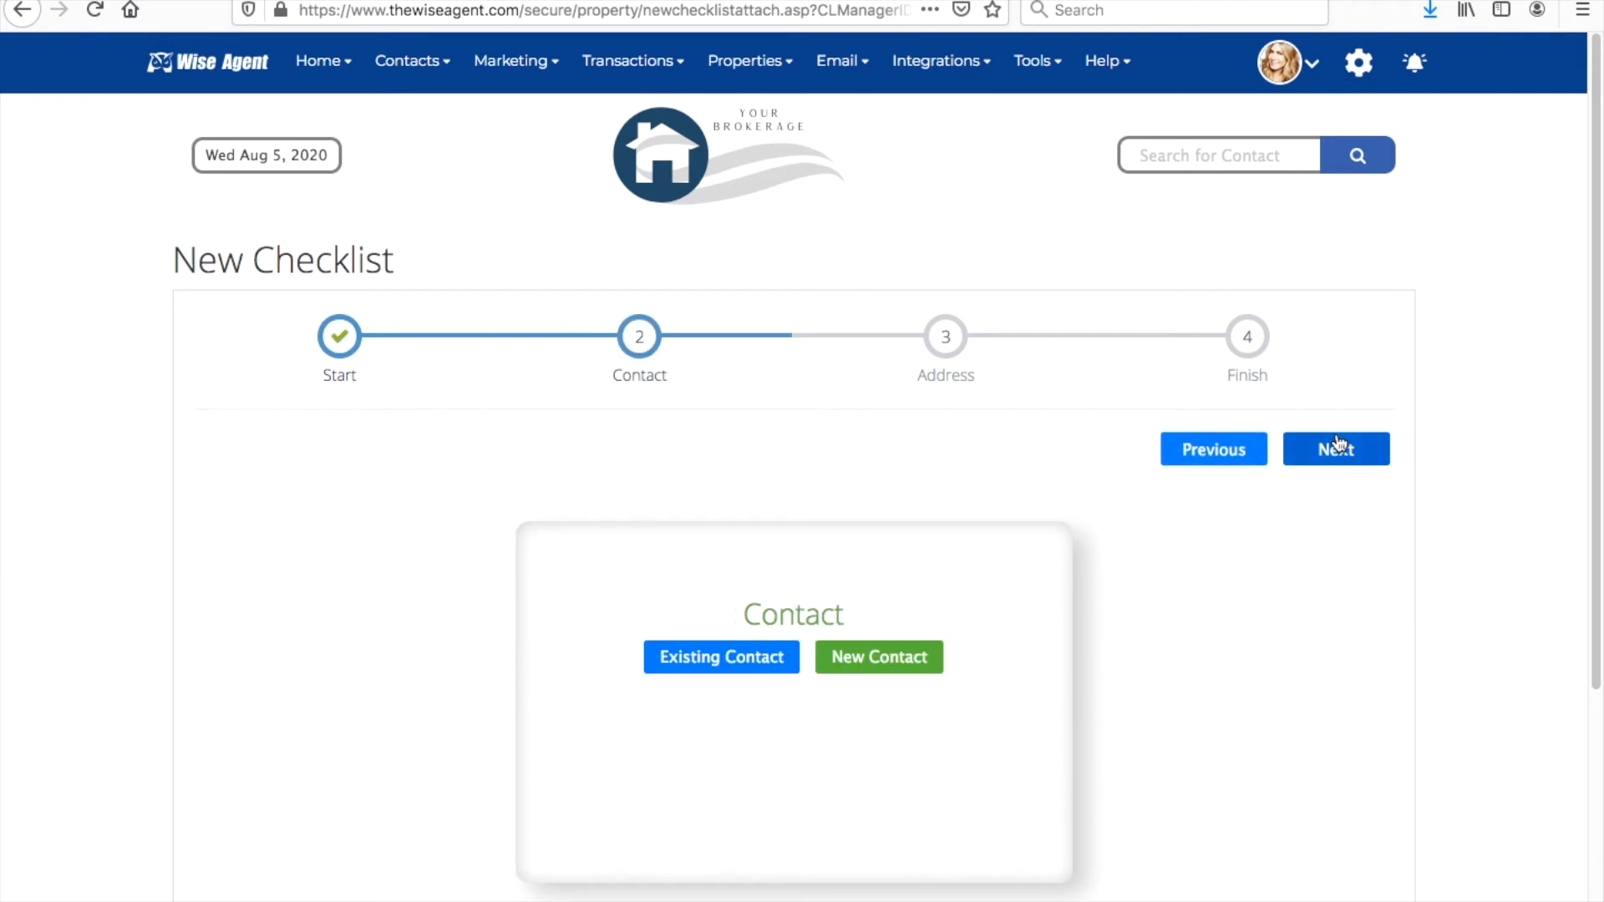
Search the existing clients by name and attach the matching client as the checklist's contact.
click(745, 658)
click(828, 727)
text(sal)
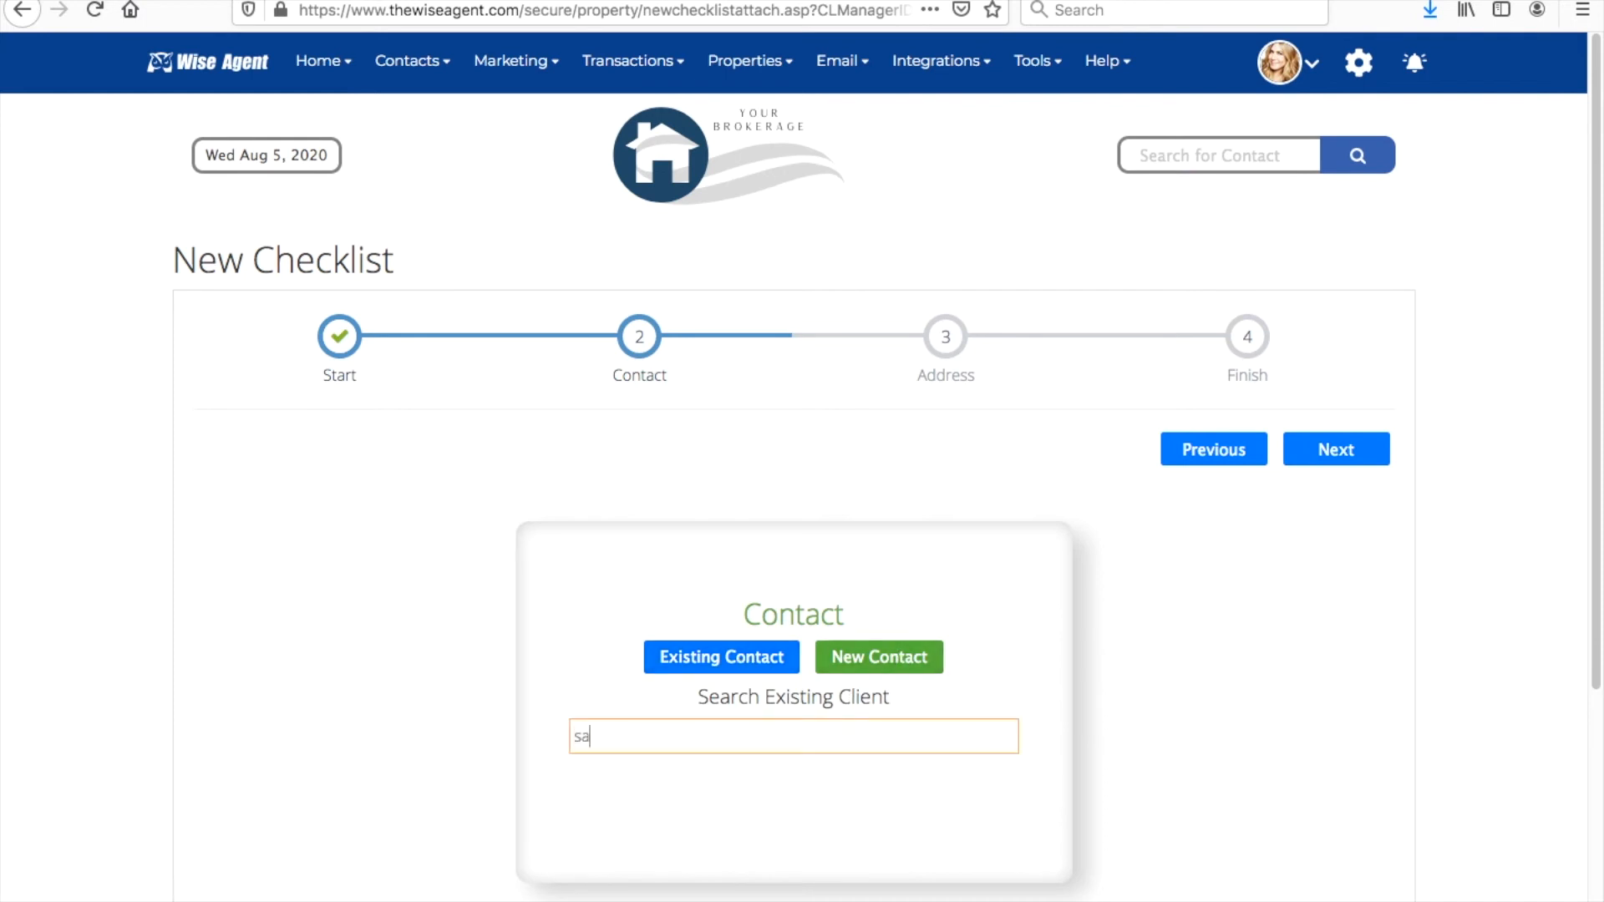
click(735, 779)
click(1326, 468)
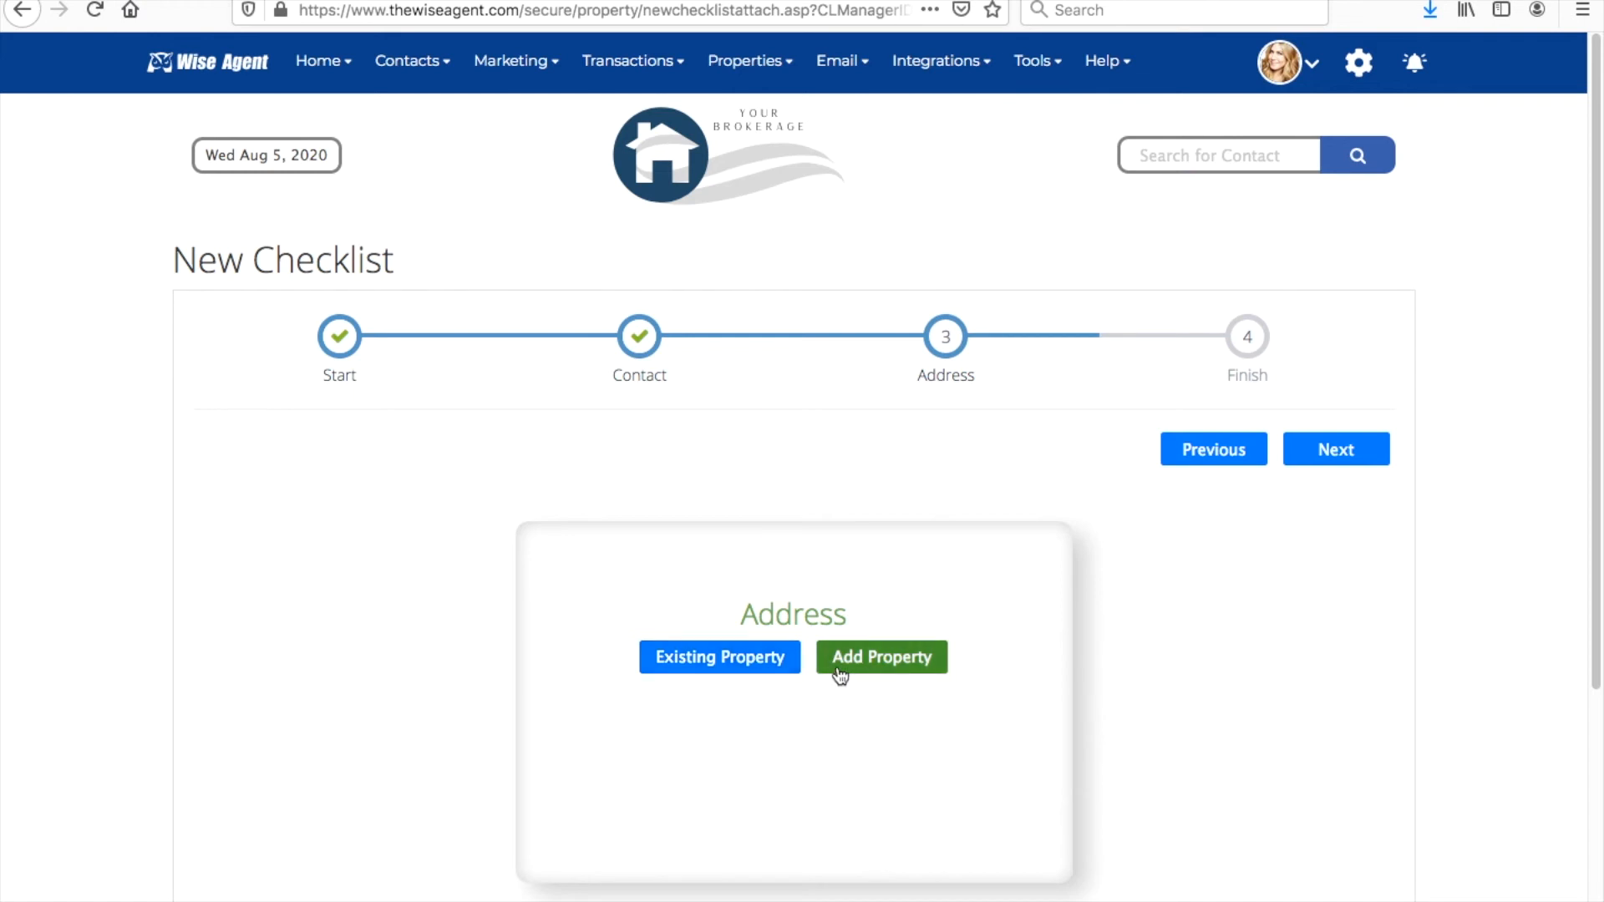
Choose an existing property on Firerock Country Club Dr as the checklist's address, review the summary and create the checklist.
click(718, 664)
click(723, 700)
click(777, 799)
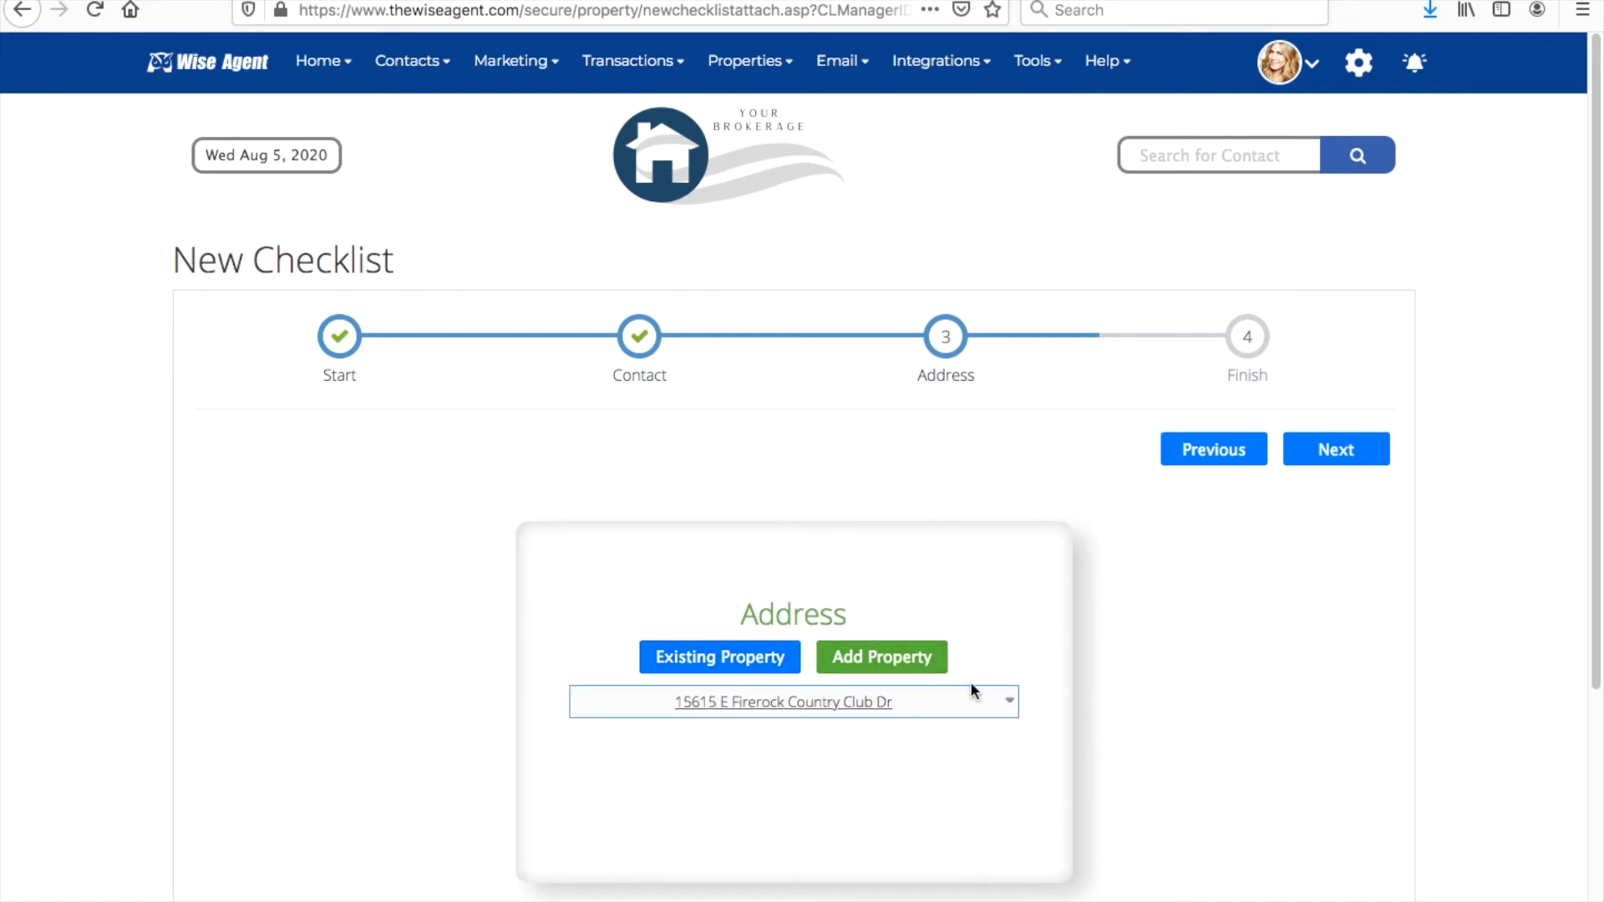
click(1311, 451)
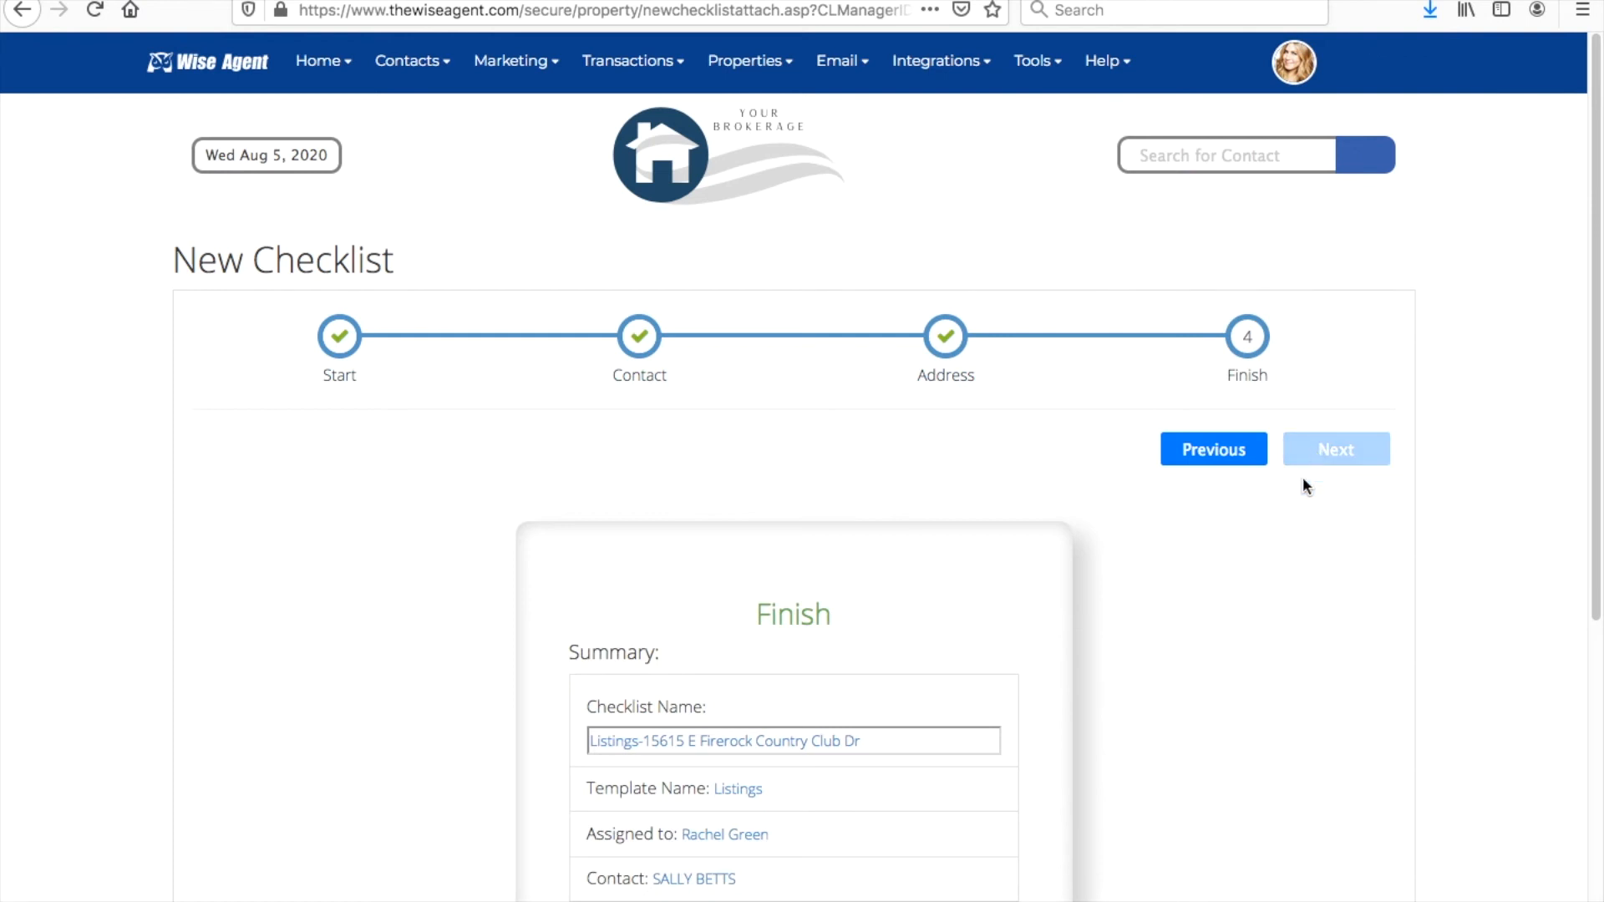
scroll(1293, 505, down, 3)
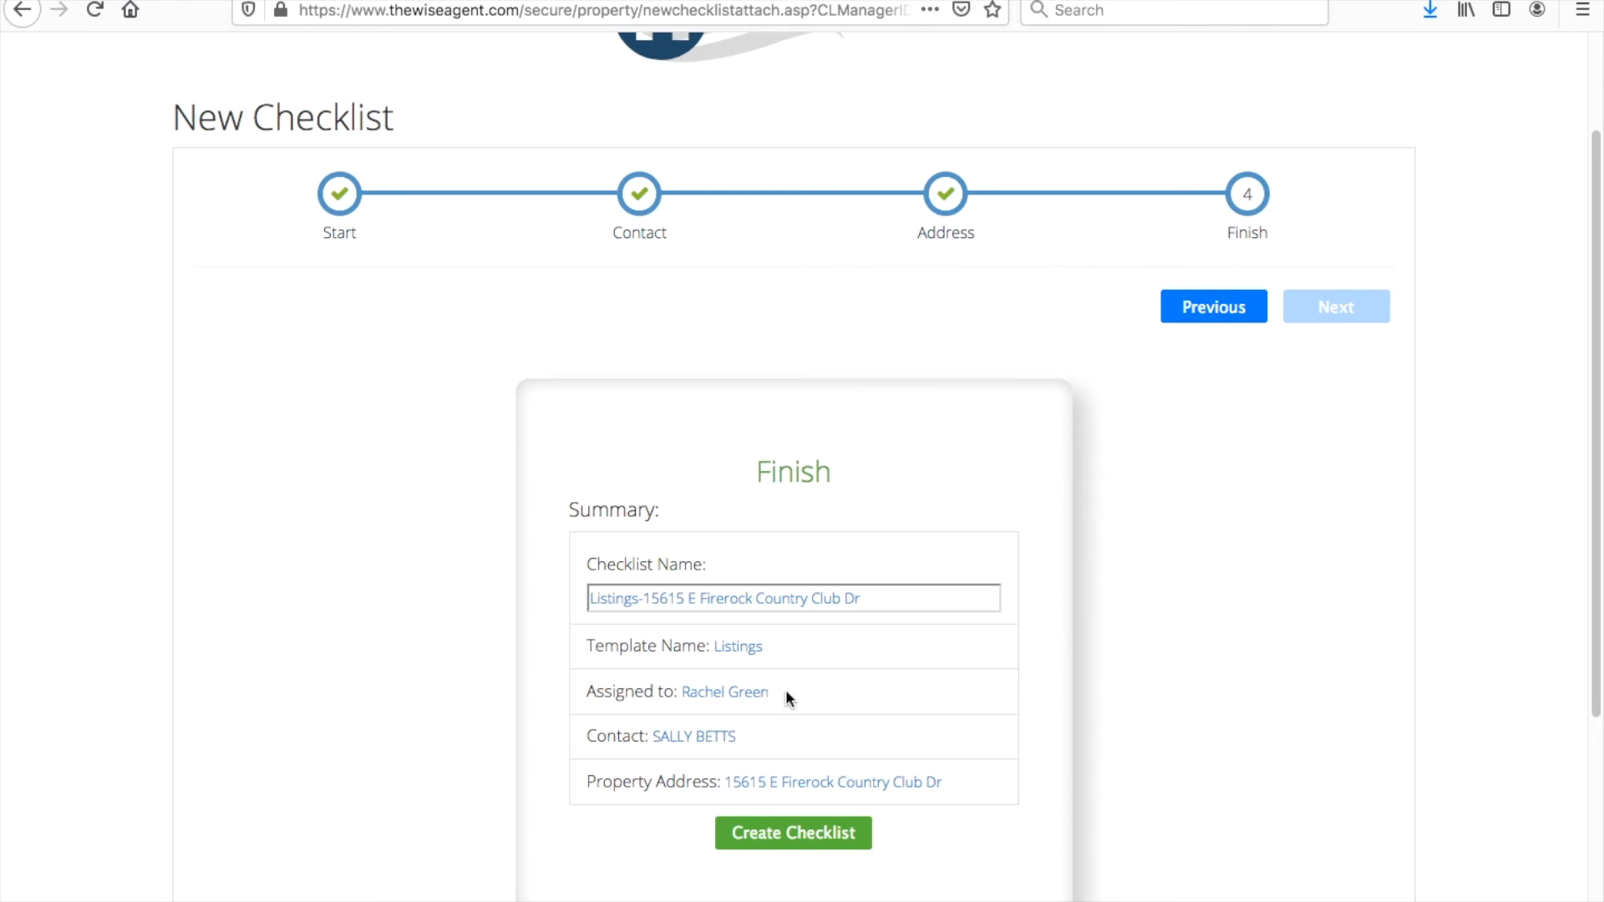
click(783, 842)
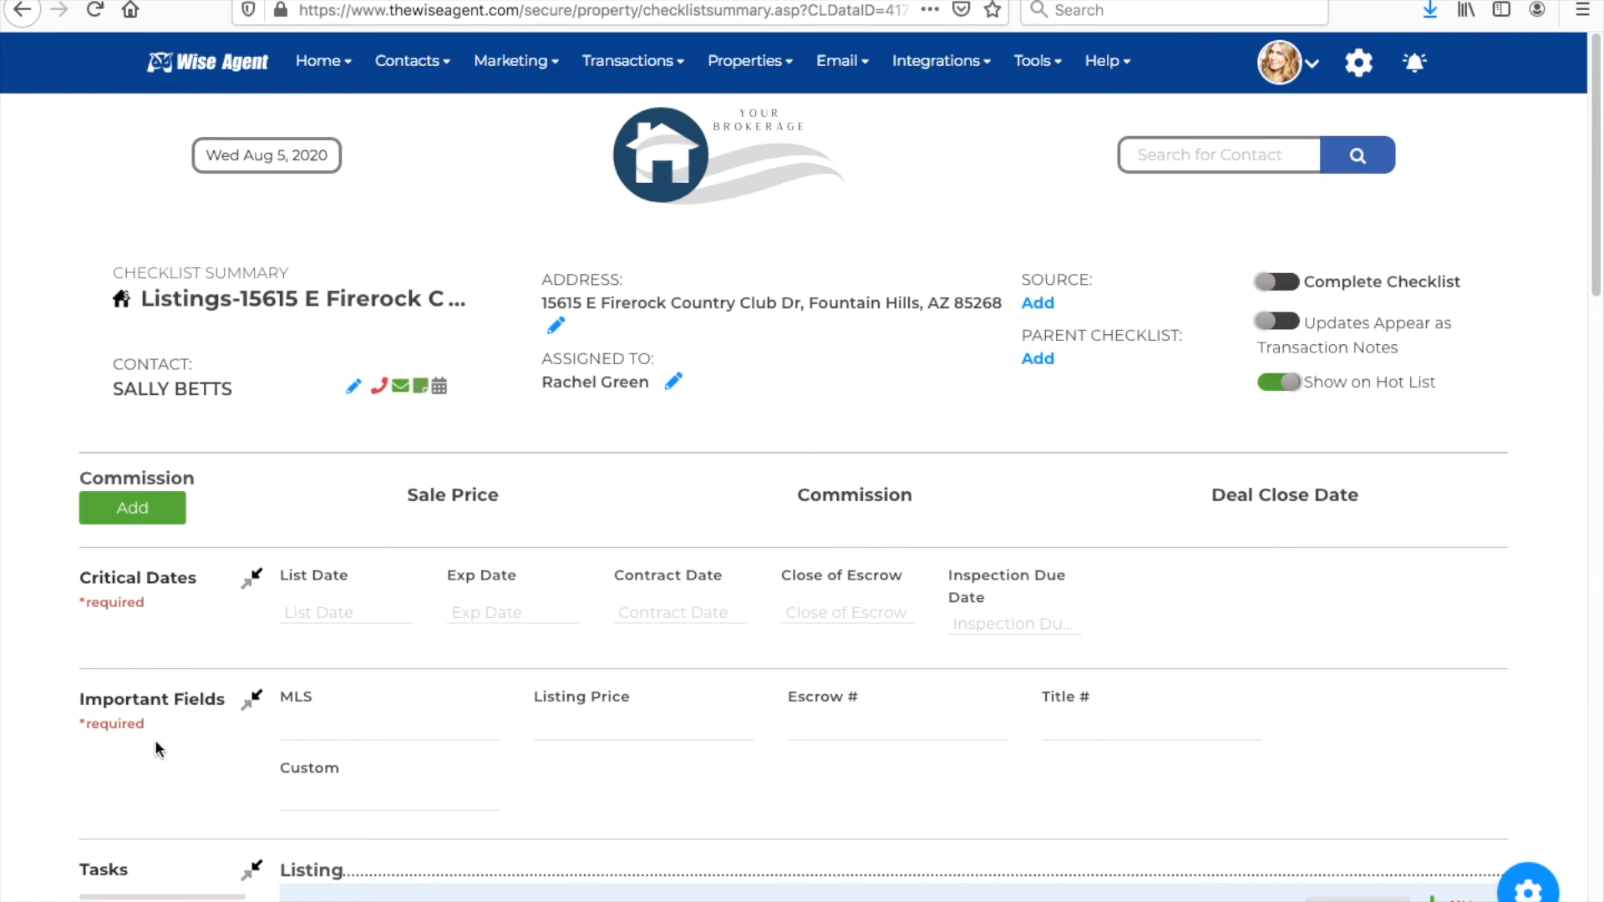
Mark the Agency Disclosure task in the Listing section as completed.
scroll(154, 739, down, 1)
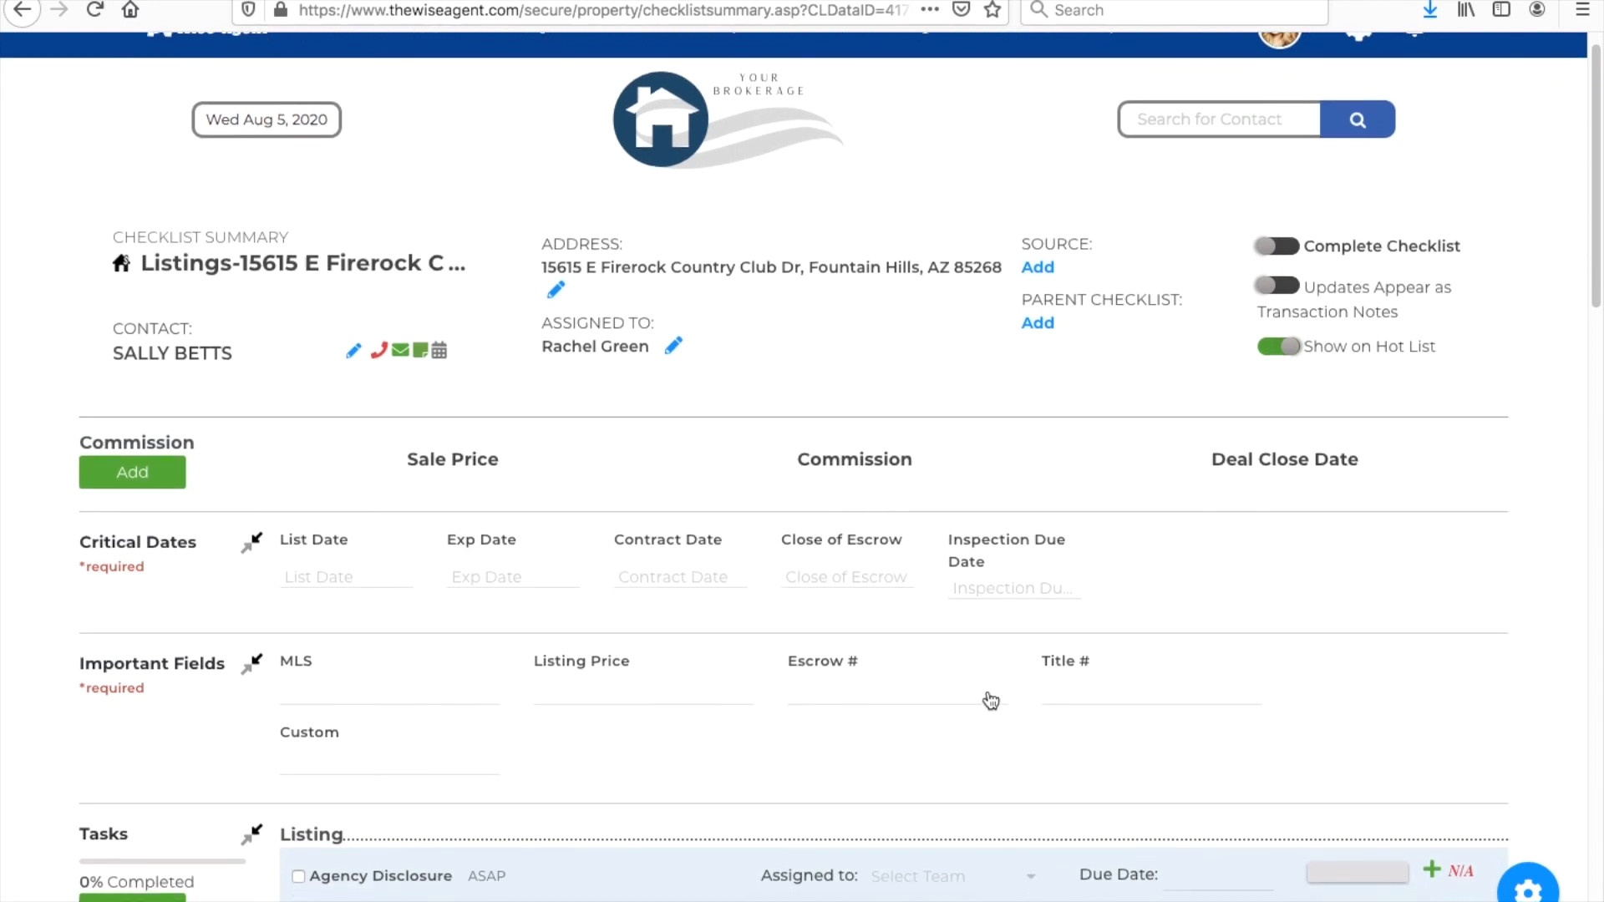
scroll(969, 684, down, 6)
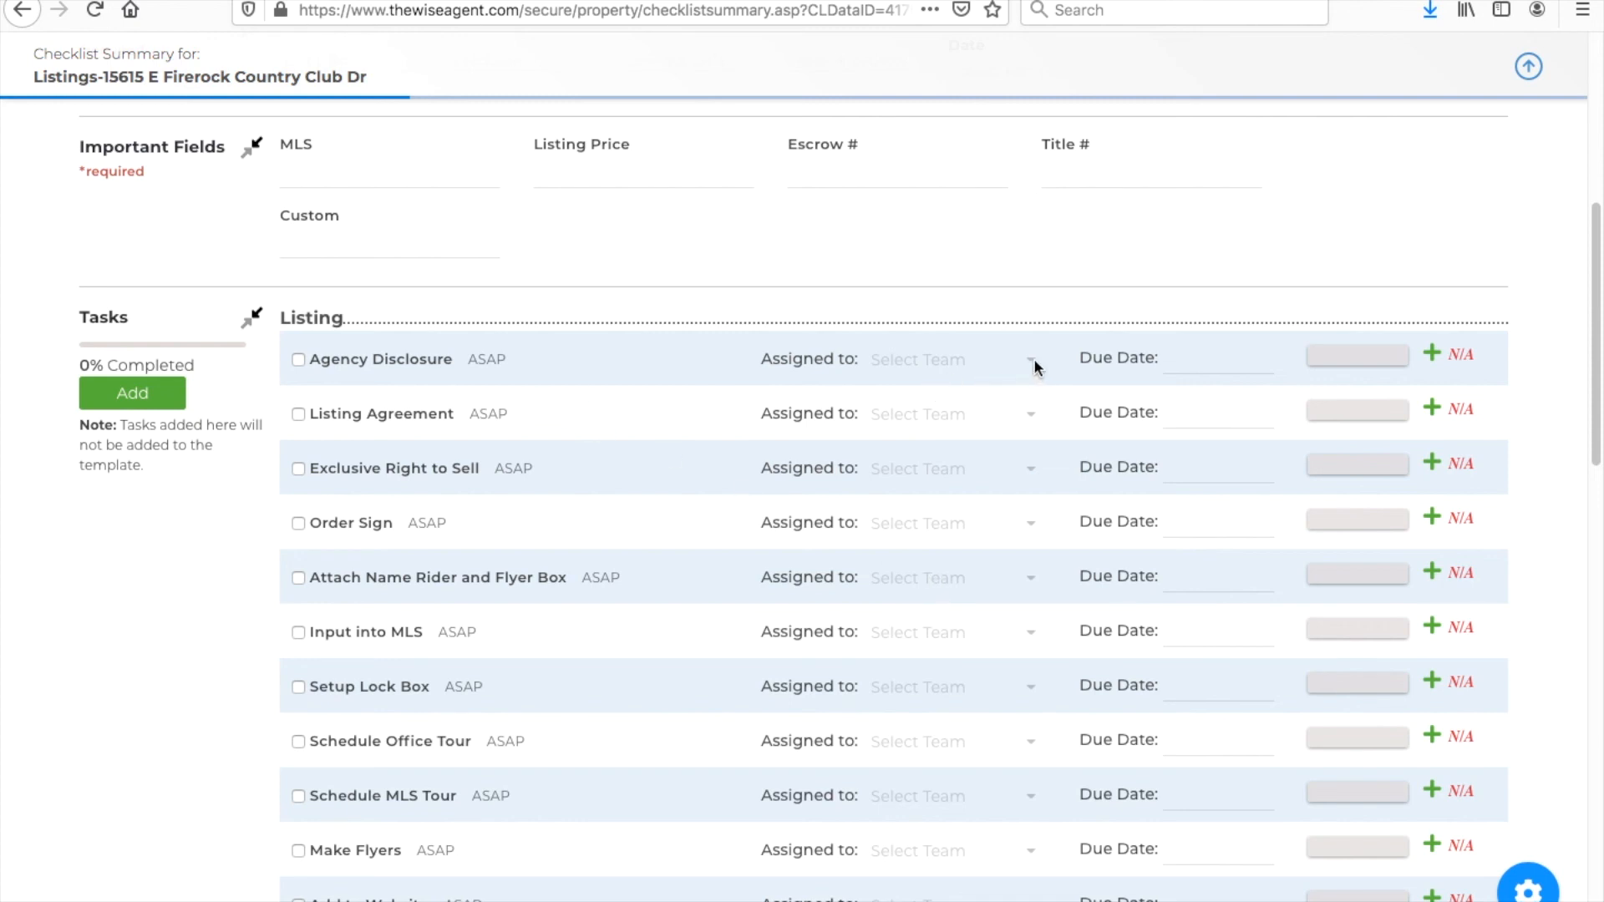
click(298, 360)
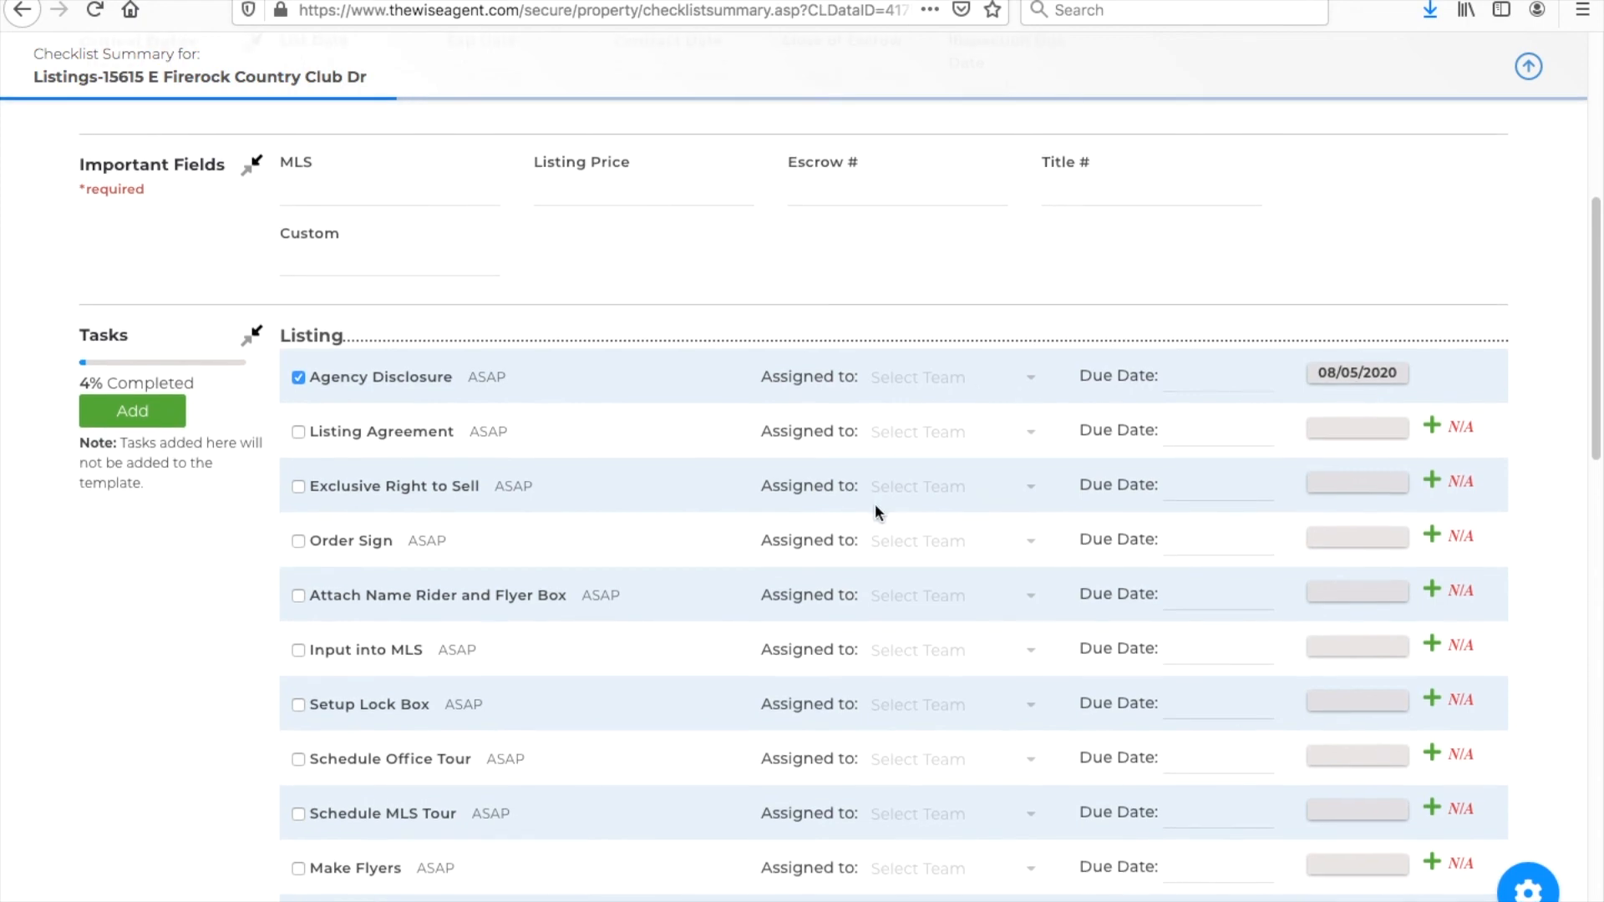
Add the first listed vendor as the Buyer under the checklist's Important Contacts and check the saved entry.
scroll(874, 503, up, 2)
scroll(875, 502, down, 15)
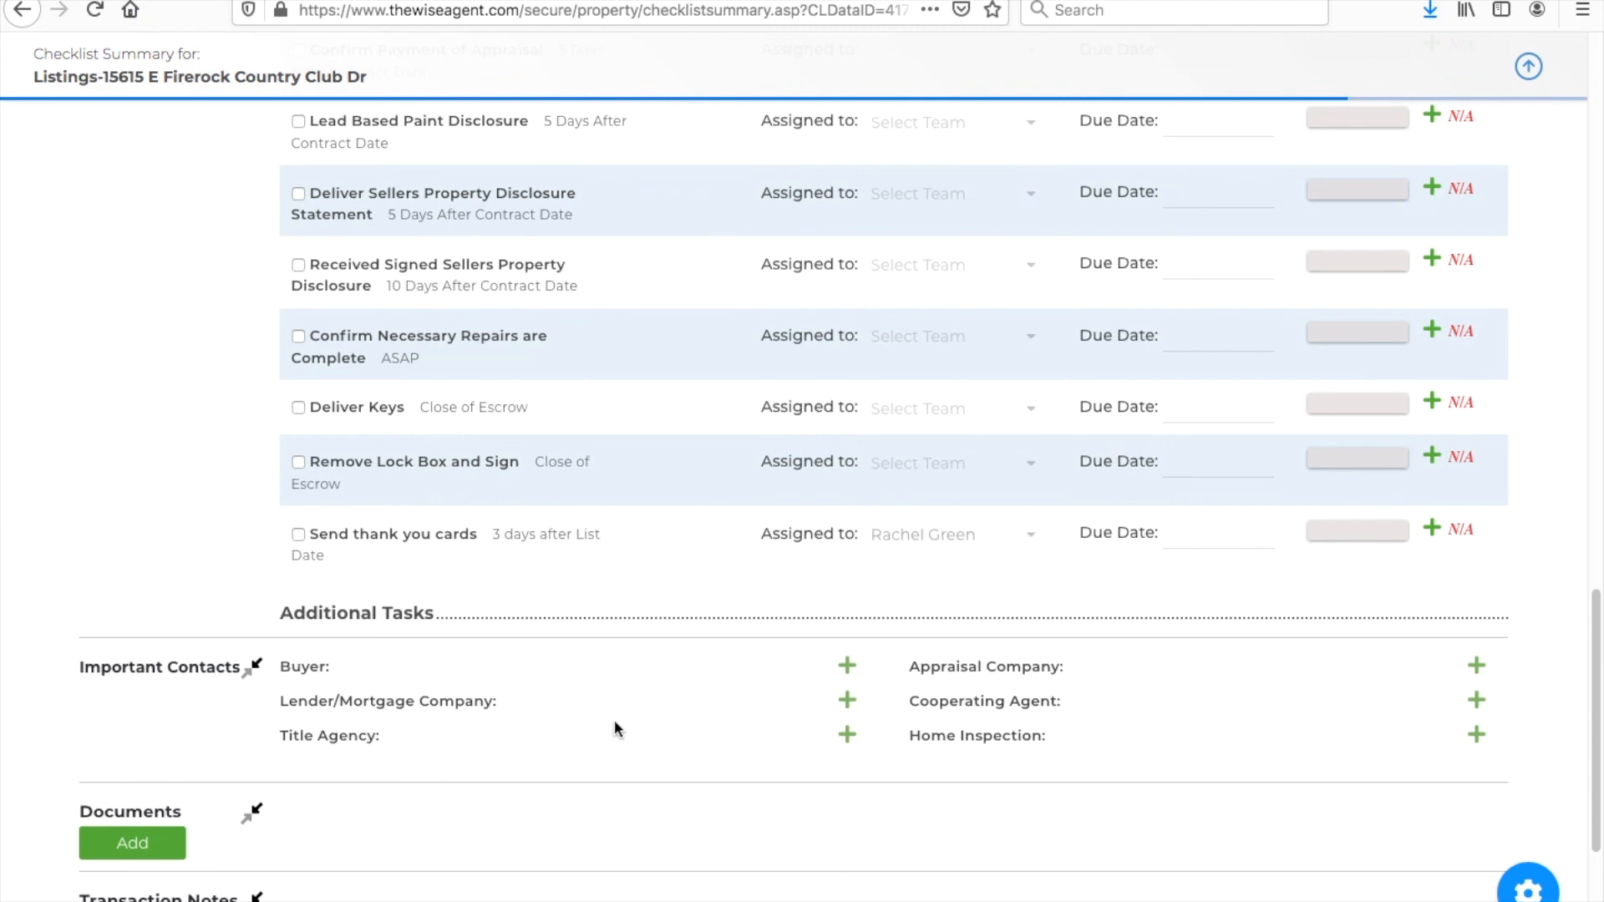
click(847, 665)
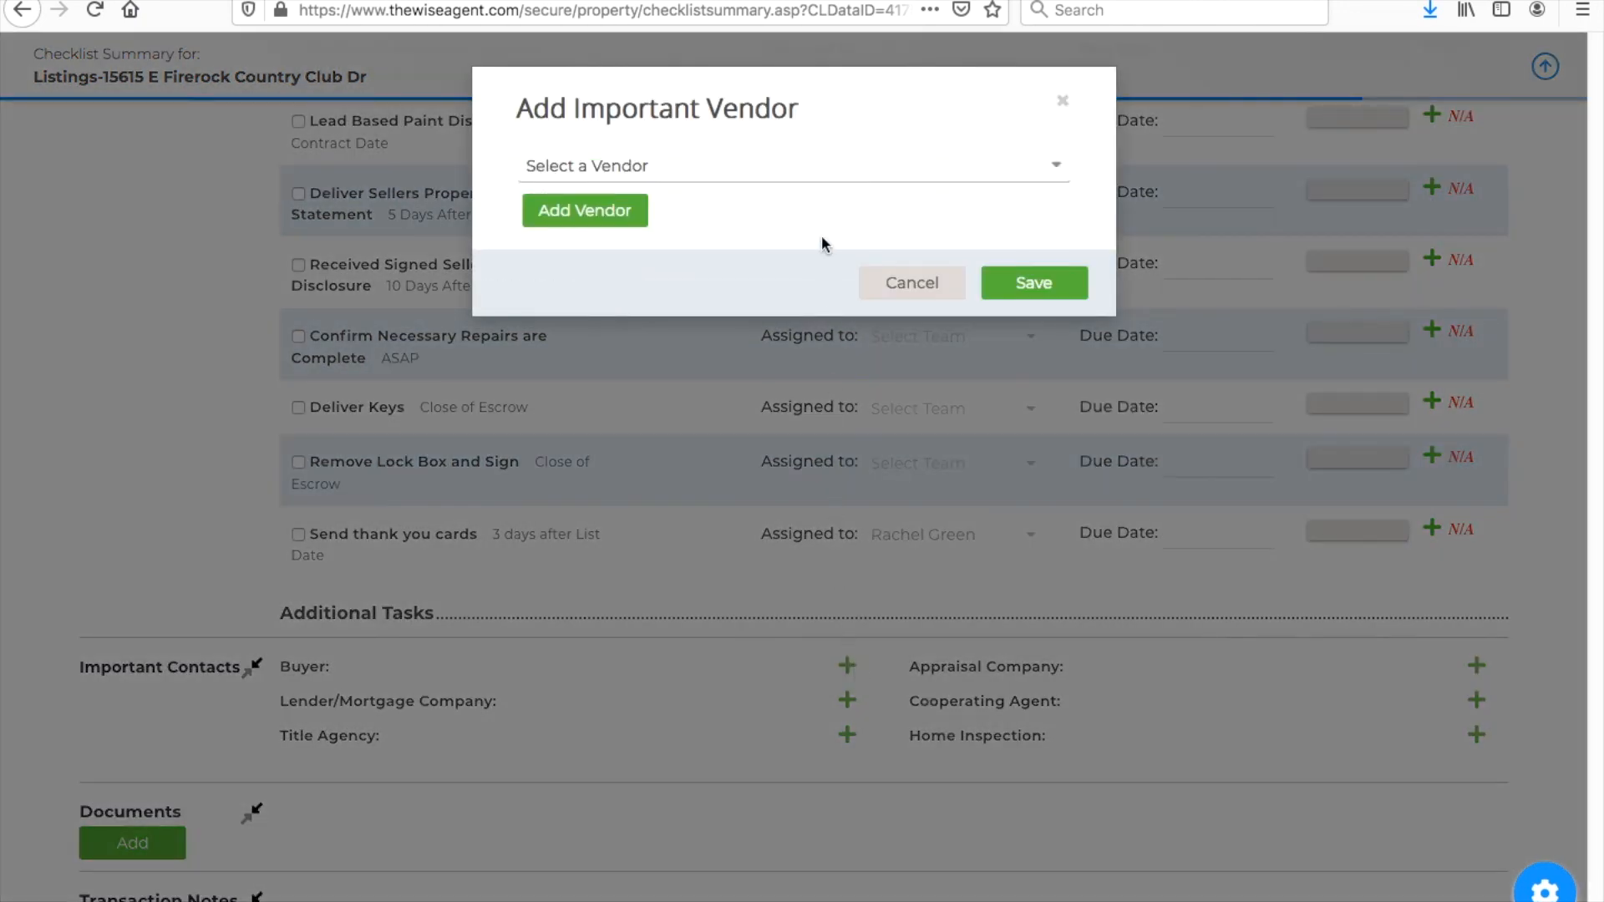
click(840, 168)
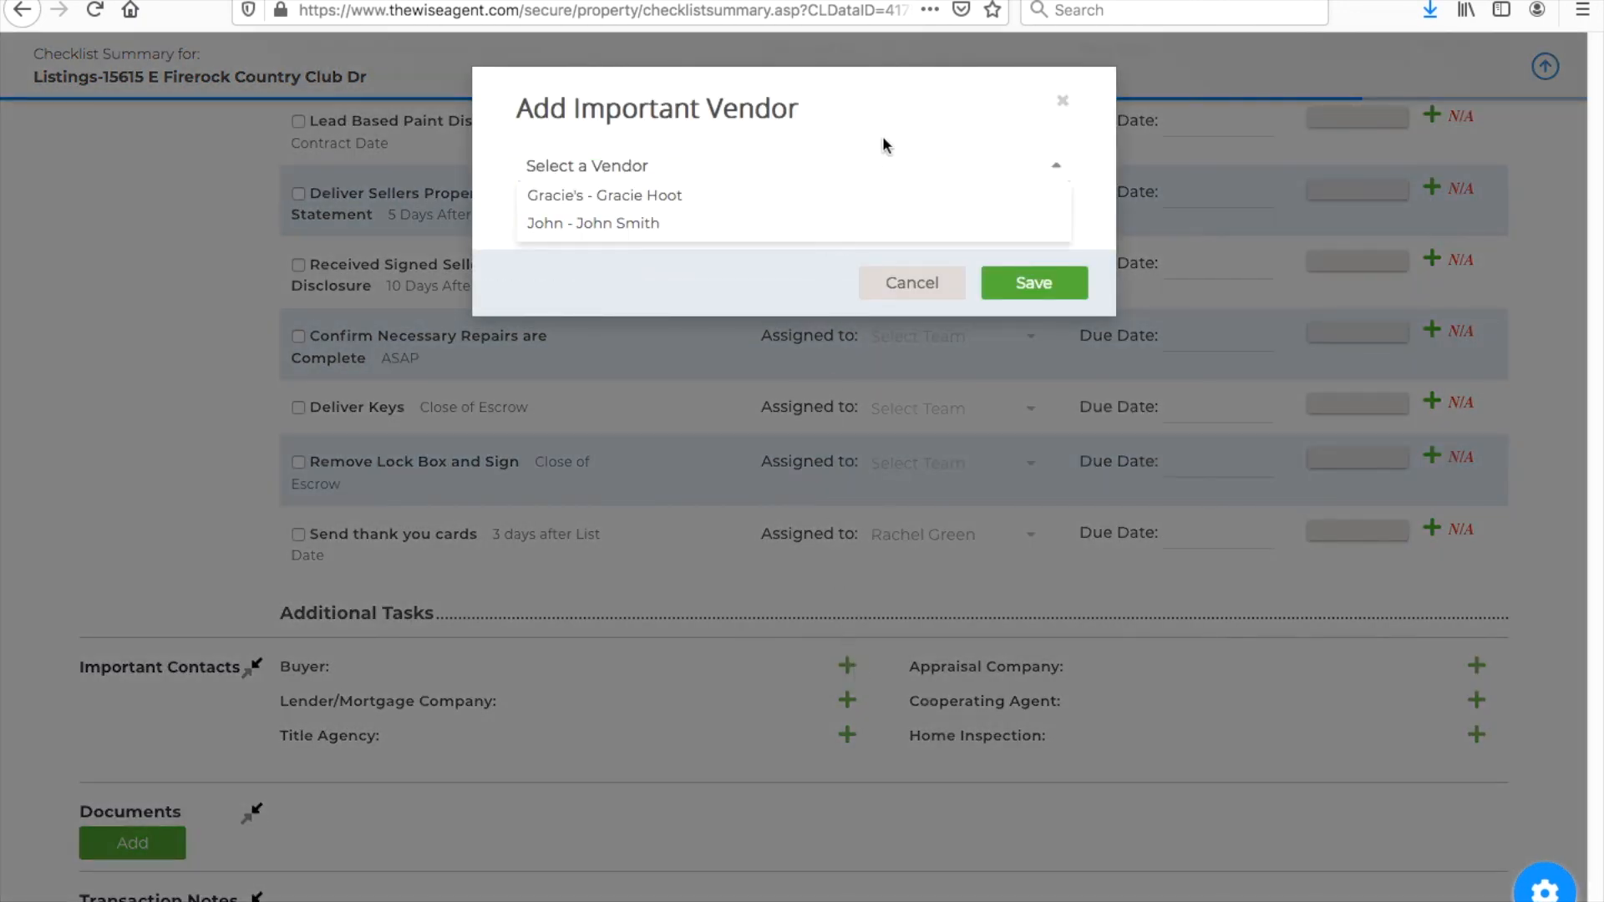
click(908, 199)
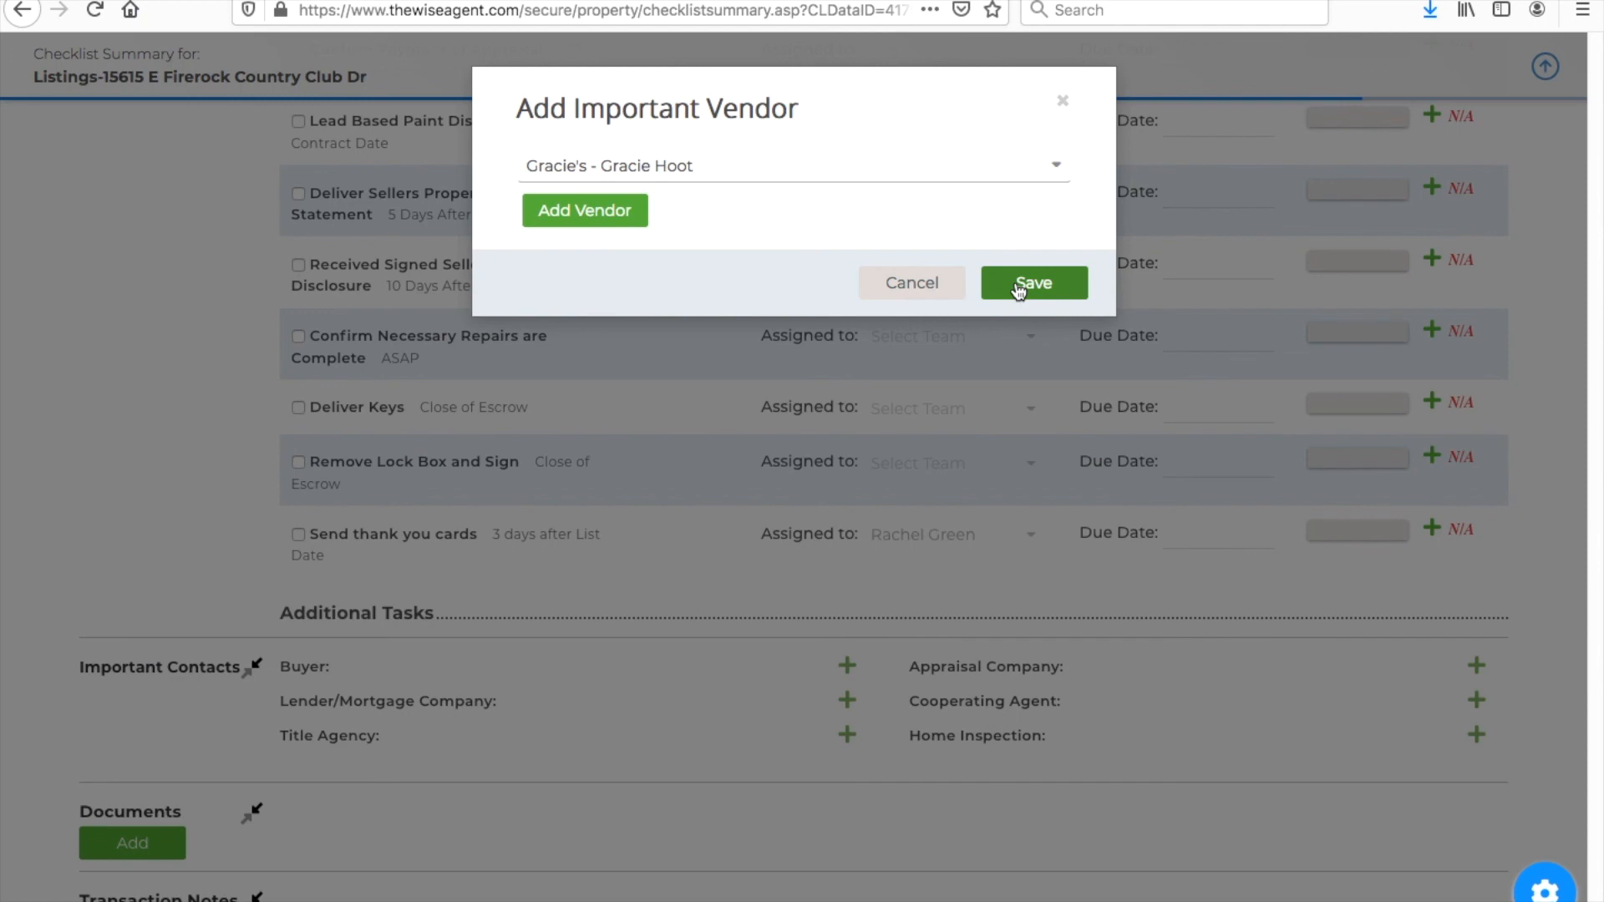
click(1018, 284)
scroll(1026, 534, down, 4)
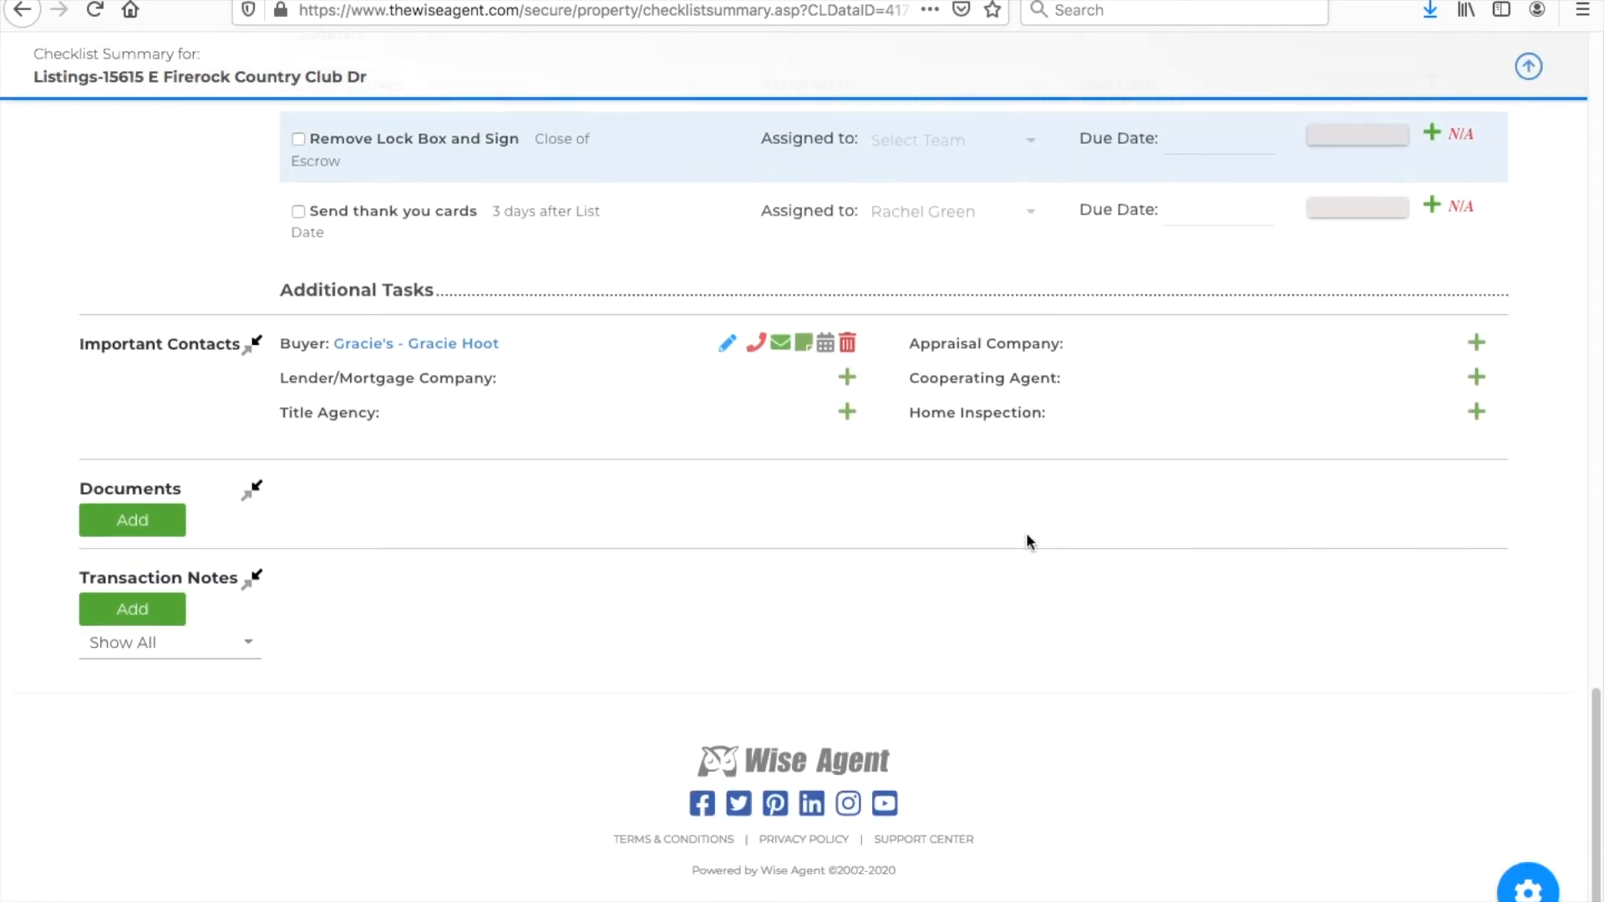